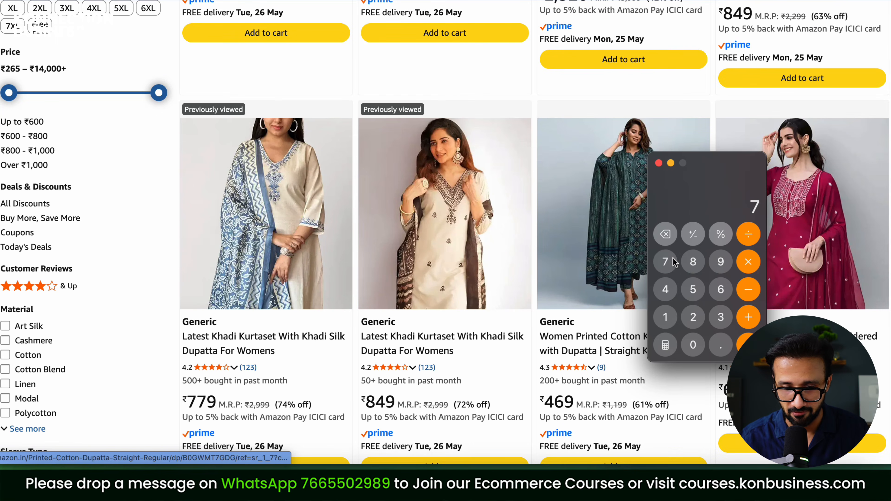
Start entering the ₹779 listing price into the calculator
left_click(673, 258)
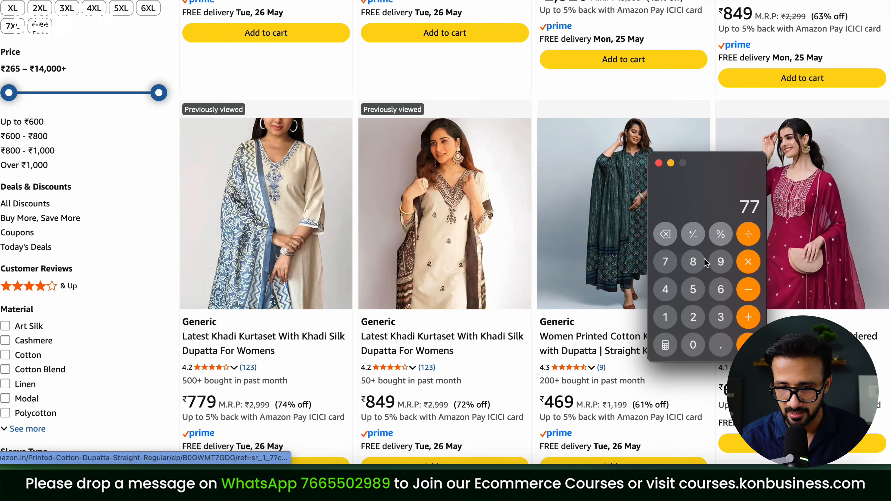
Multiply 779 by 500 to get 389500 monthly revenue, then close Calculator
left_click(721, 262)
left_click(749, 262)
left_click(693, 290)
left_click(693, 345)
left_click(693, 345)
left_click(749, 342)
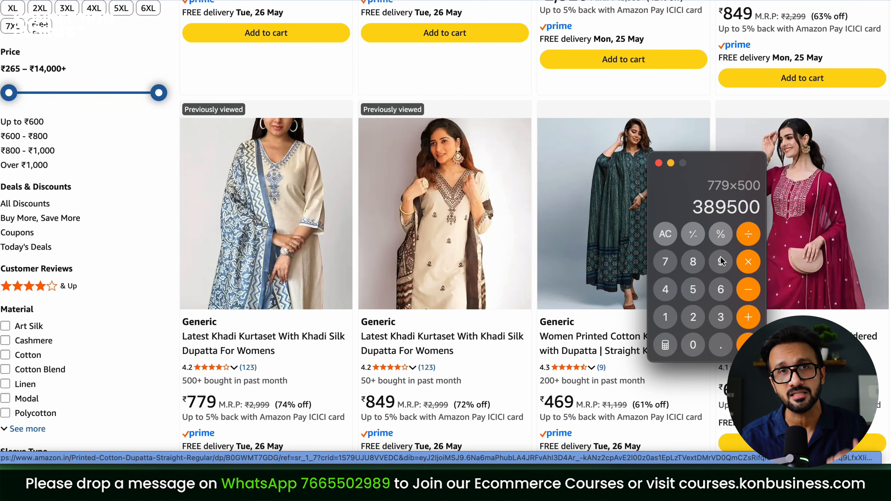
left_click(658, 163)
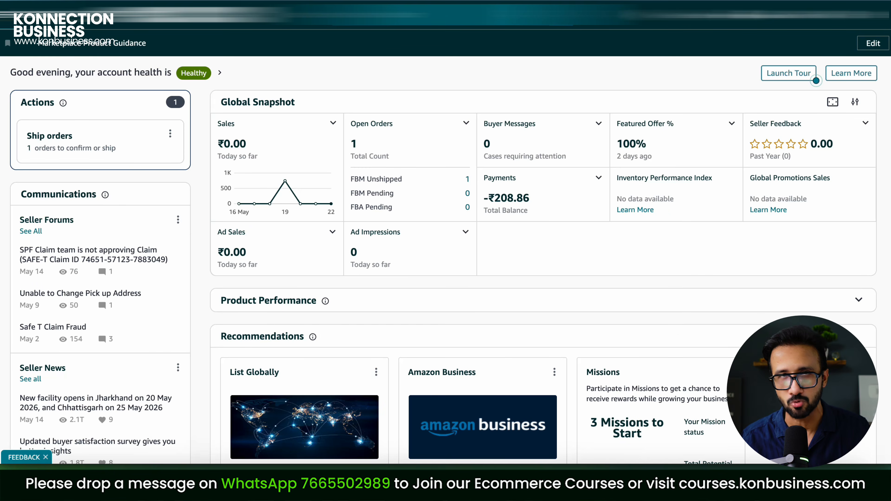
Start a blank-form product via Catalogue > Add Products and launch Generate Listing Content
left_click(8, 23)
mouse_move(37, 56)
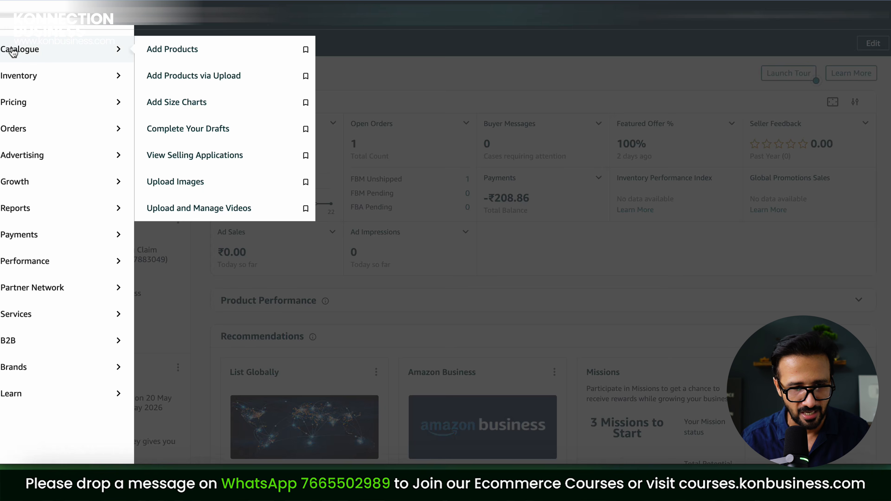
left_click(195, 50)
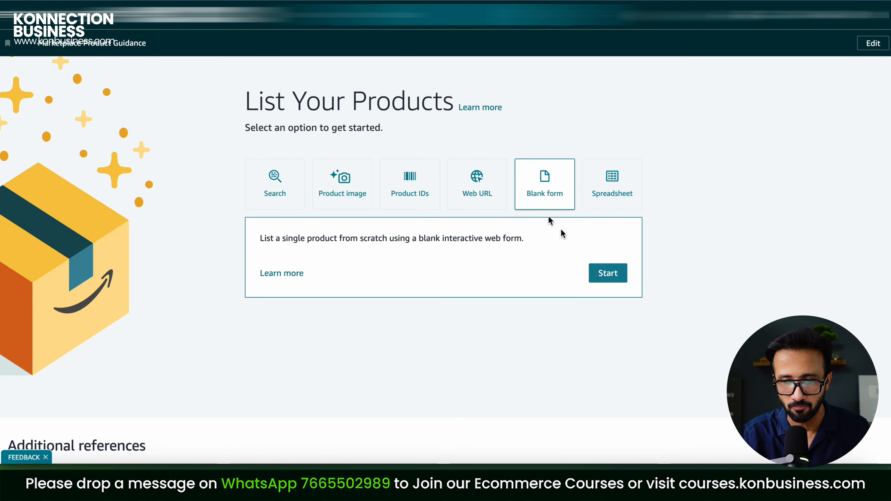
left_click(611, 280)
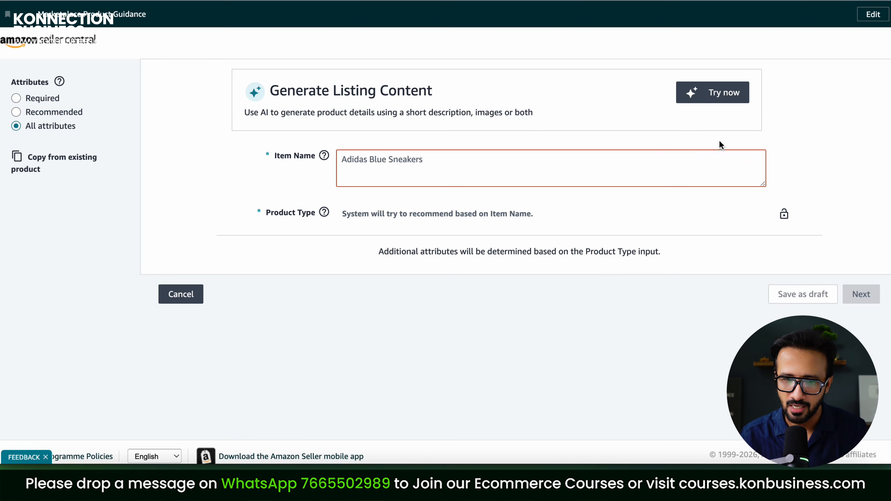
left_click(718, 98)
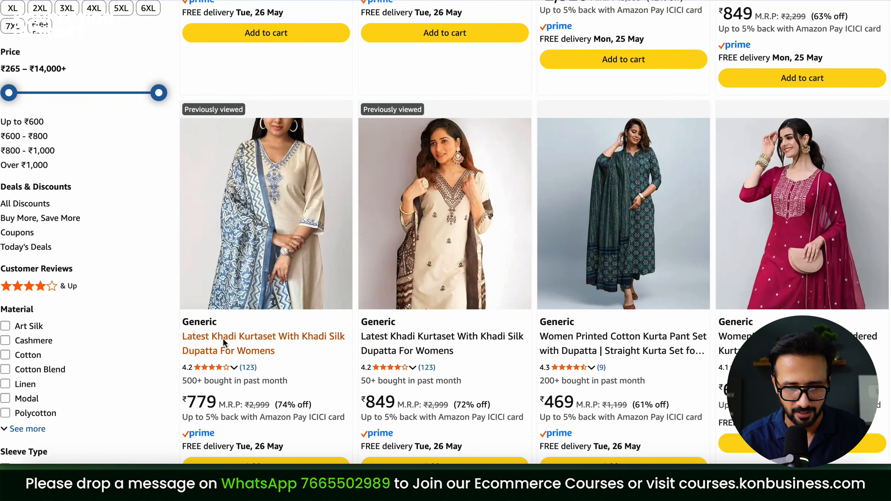
Copy the title 'Khadi Kurtaset With Khadi Silk Dupatta For Womens' from the ₹779 product page
left_click(223, 338)
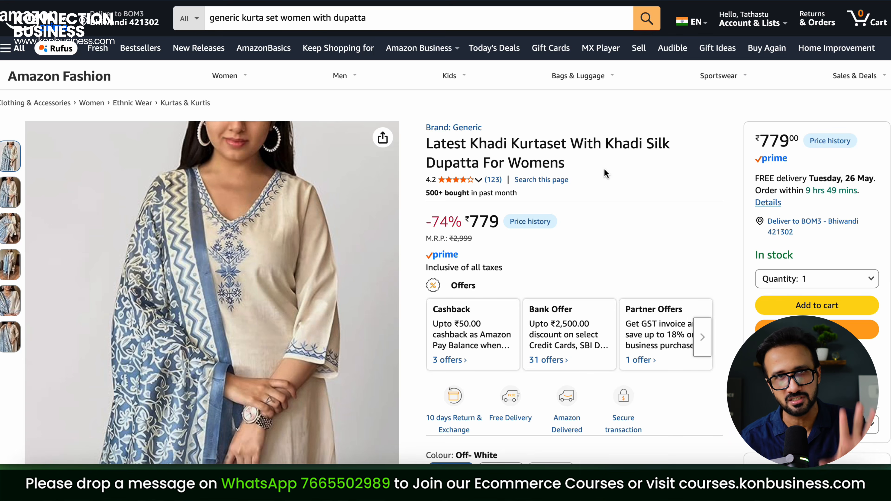
mouse_move(10, 192)
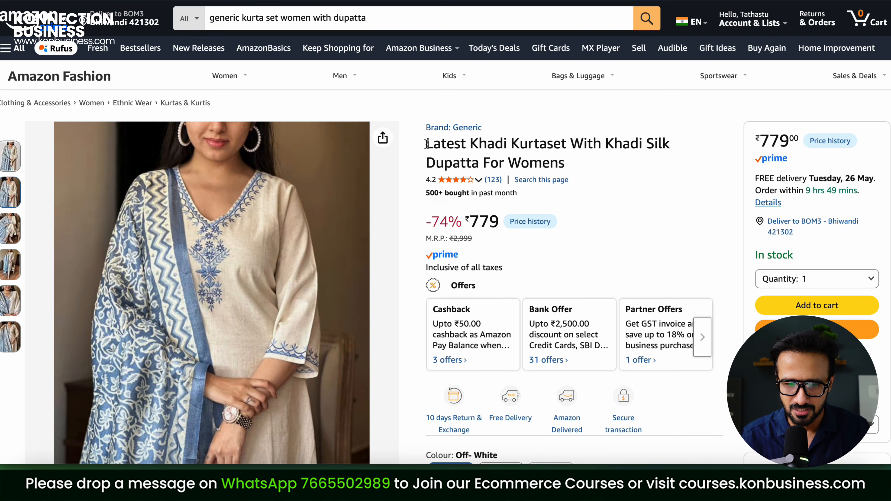
left_click_drag(469, 137, 638, 167)
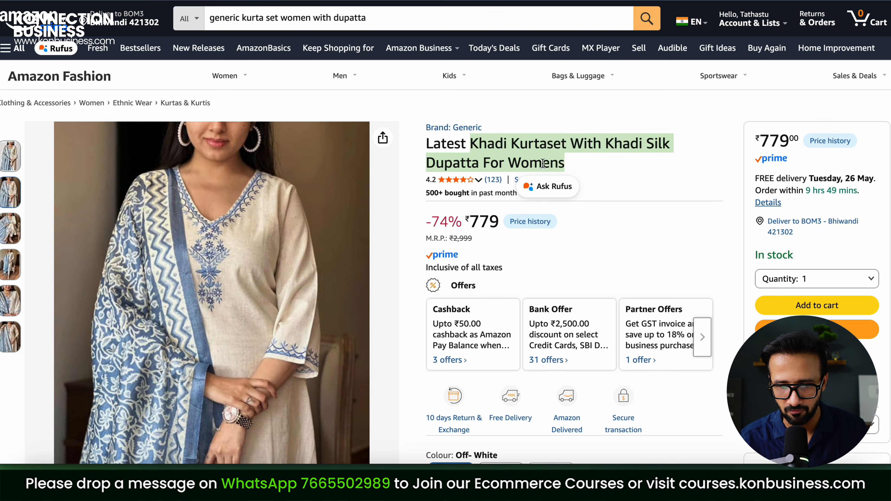
right_click(543, 163)
left_click(555, 192)
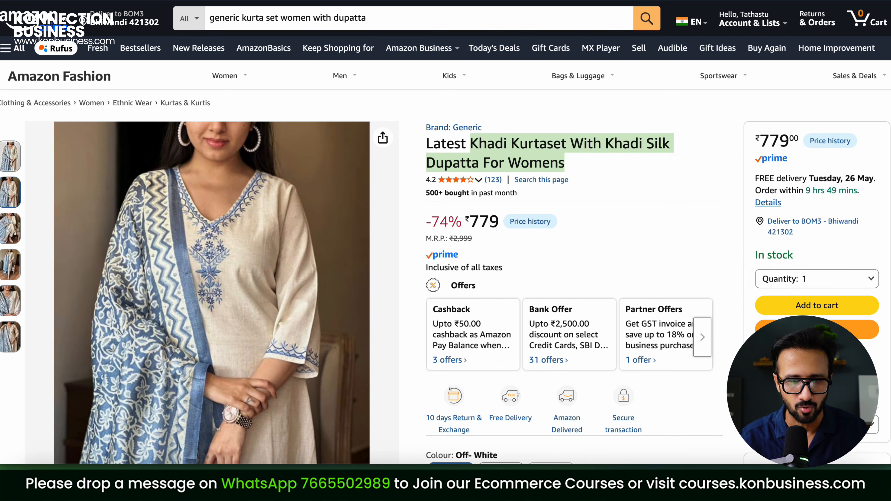
left_click(314, 0)
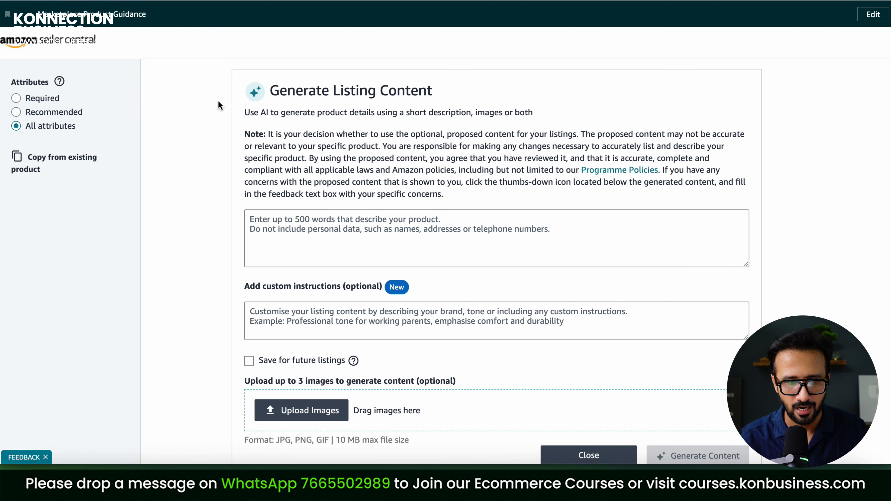
left_click(274, 217)
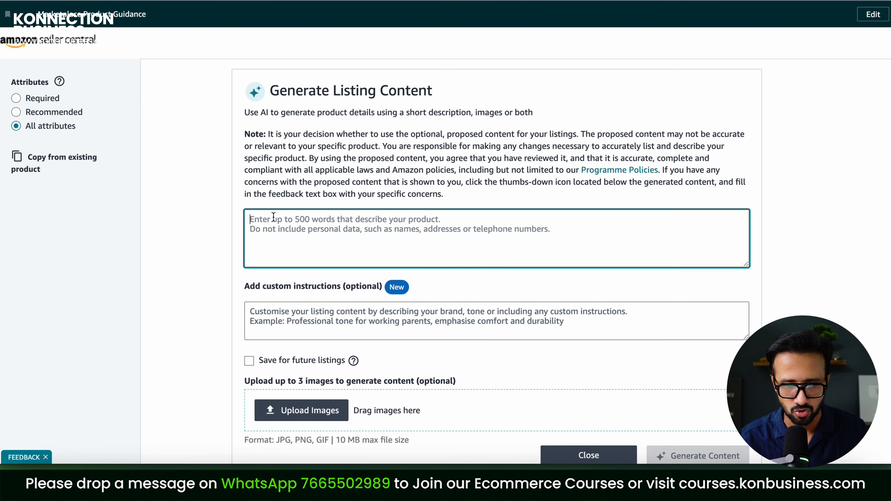
Paste the kurtaset title and the five About-this-item bullets into the description box
key("ctrl+v")
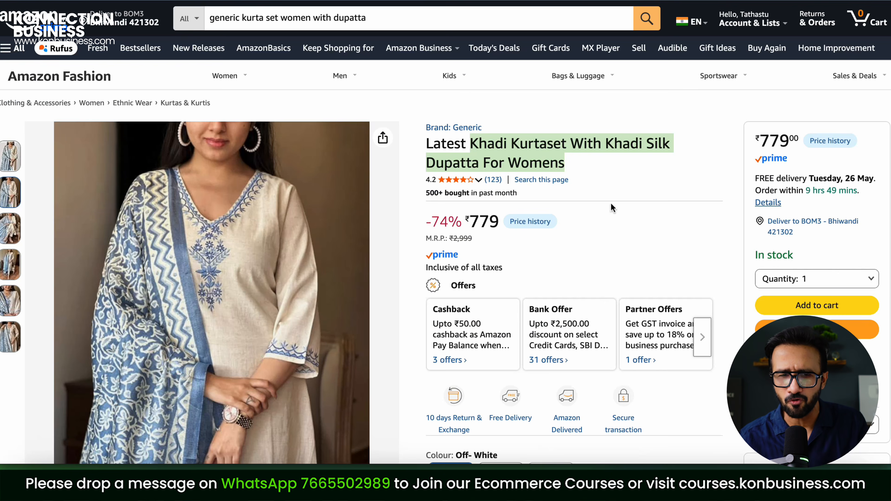
scroll(612, 207, "down", 5)
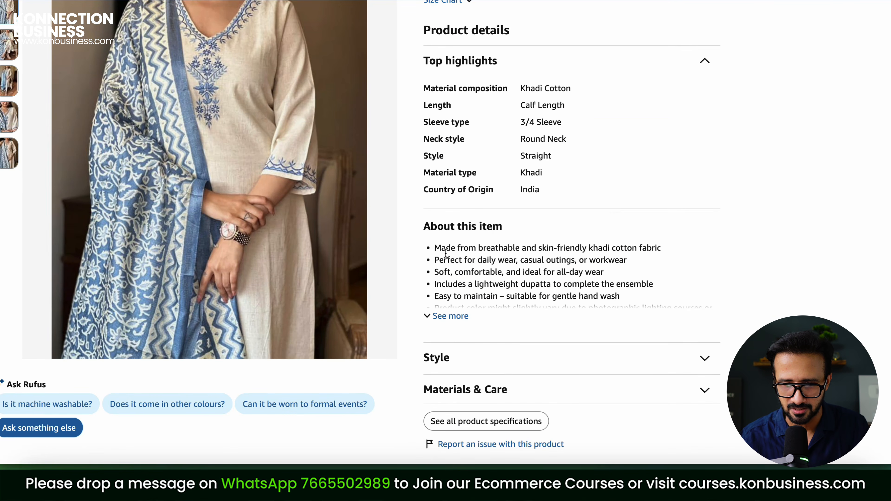
left_click_drag(436, 248, 659, 301)
left_click(246, 1)
left_click(221, 0)
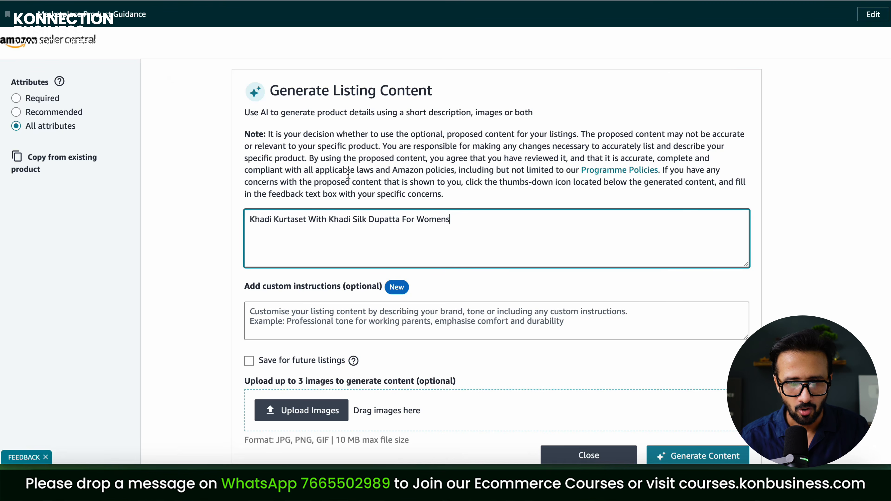
key("ctrl+v")
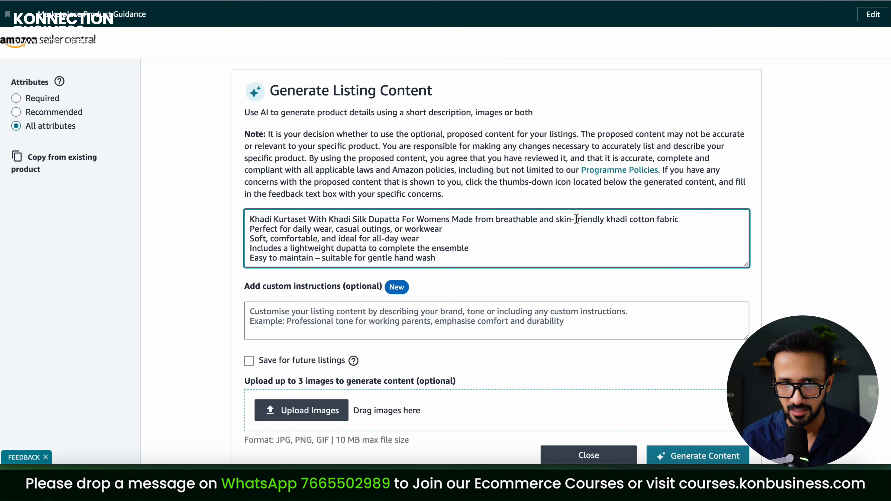
Upload the three kurta photos to the listing generator
scroll(524, 333, "down", 5)
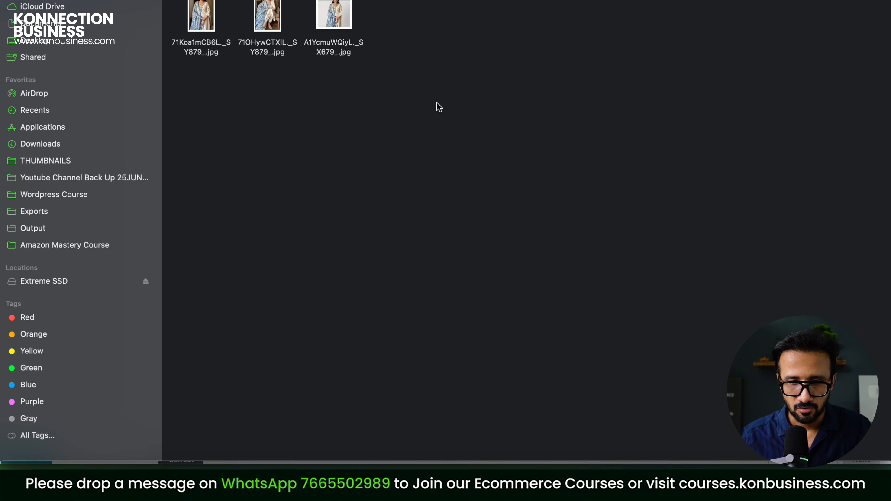
left_click_drag(463, 105, 362, 226)
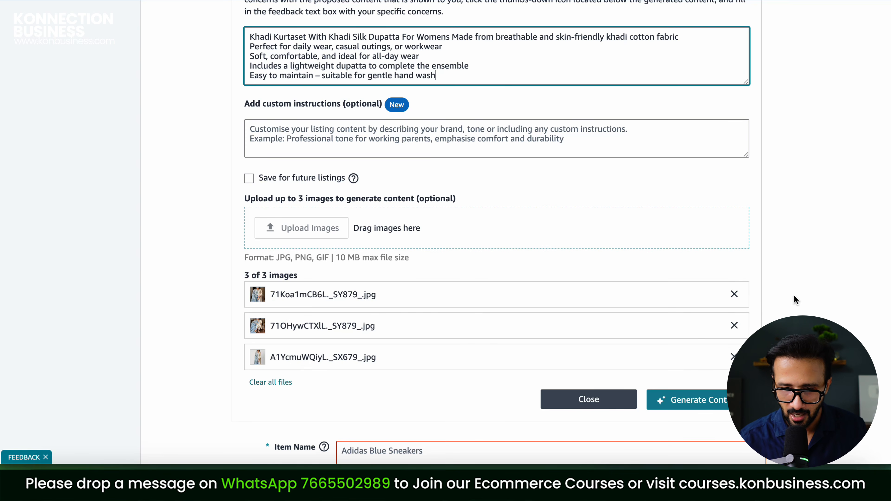
scroll(756, 315, "down", 4)
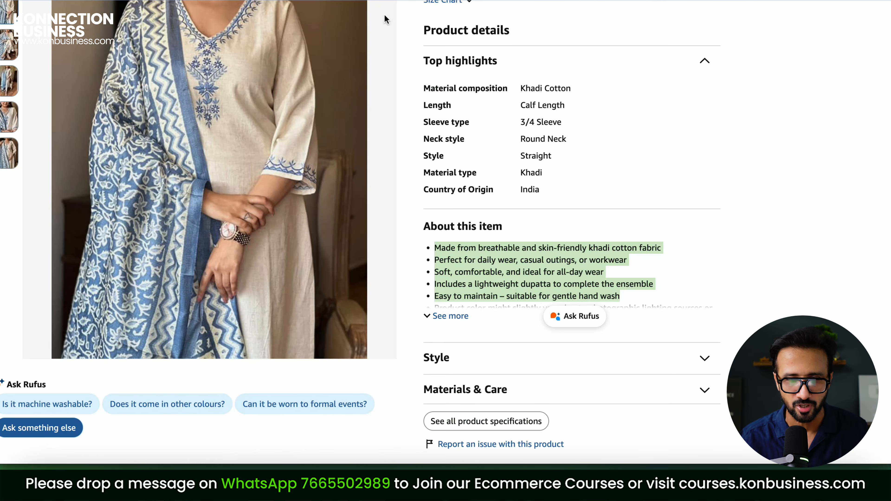
scroll(564, 143, "up", 8)
scroll(564, 143, "up", 10)
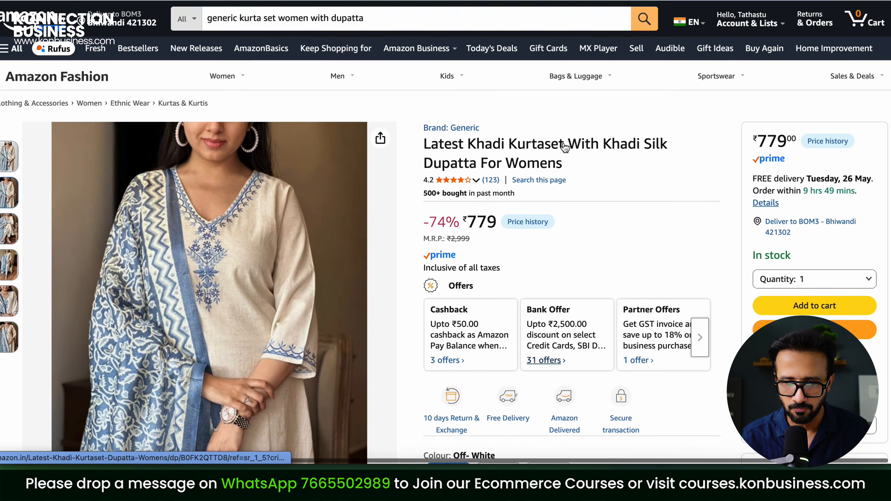
Paste the Khadi Kurtaset title into Item Name and generate the listing content
triple_click(666, 137)
right_click(530, 154)
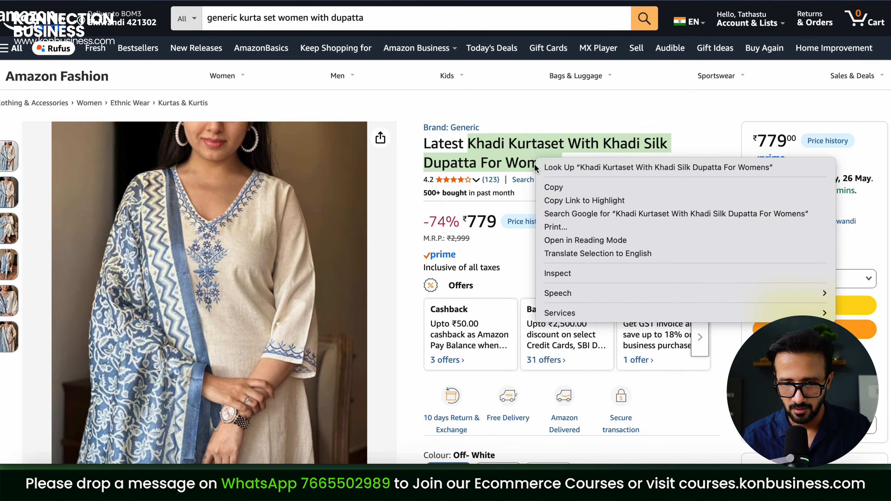
left_click(540, 188)
key("alt+Left")
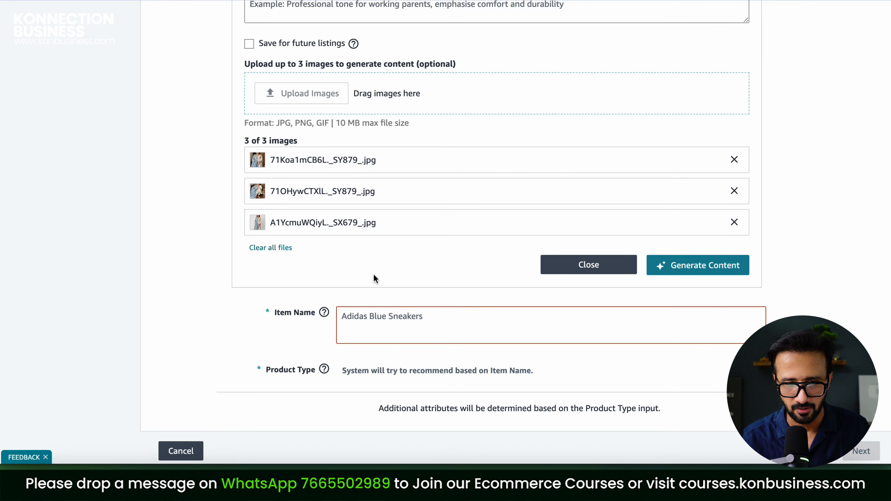
left_click(379, 319)
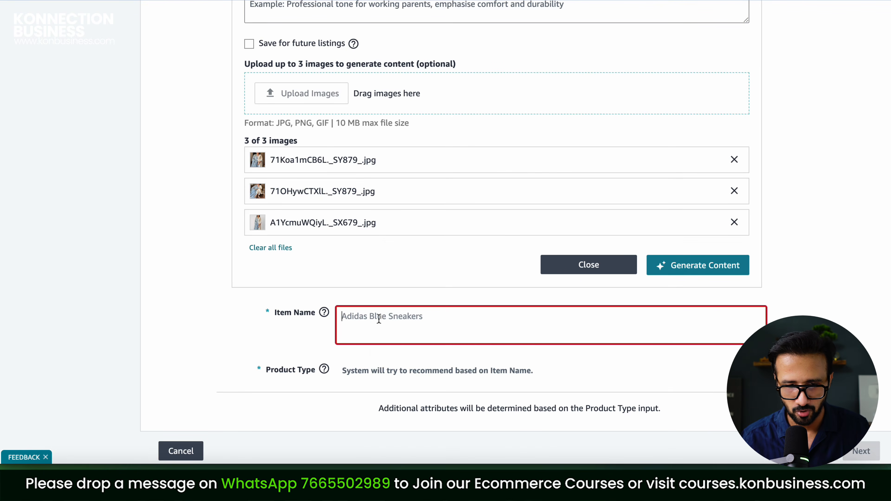
right_click(379, 318)
left_click(396, 344)
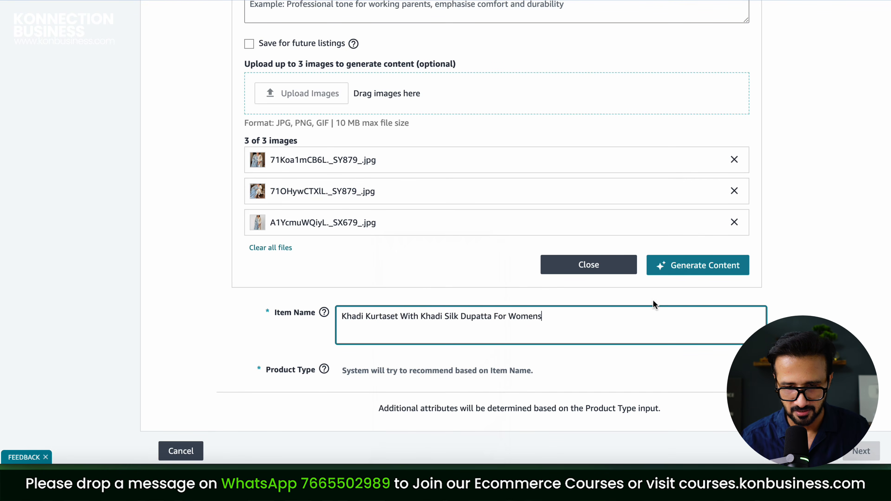
left_click(736, 273)
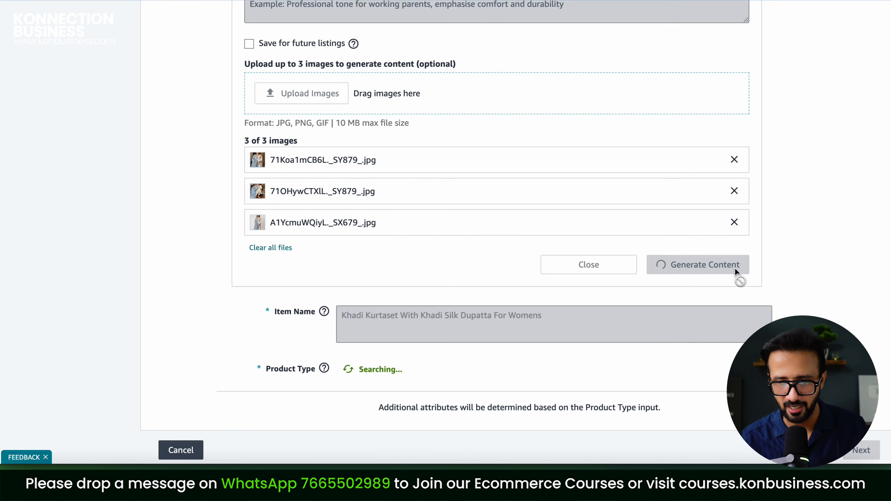
Edit the generated Item Name and accept Salwar Suit Set as the product type
scroll(750, 187, "down", 5)
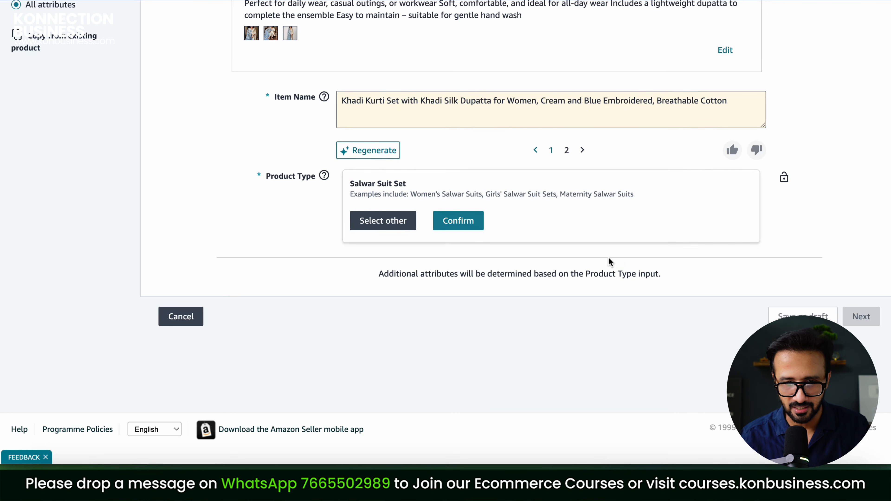
left_click(523, 122)
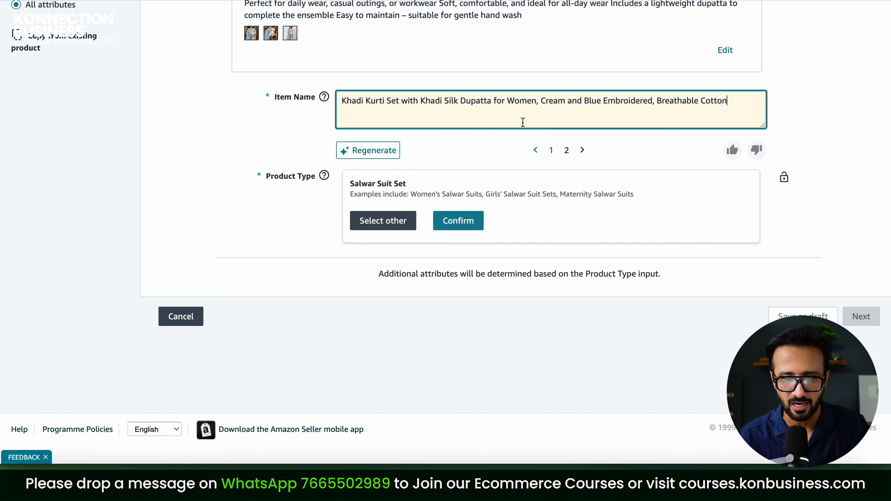
left_click_drag(737, 101, 353, 95)
left_click(374, 109)
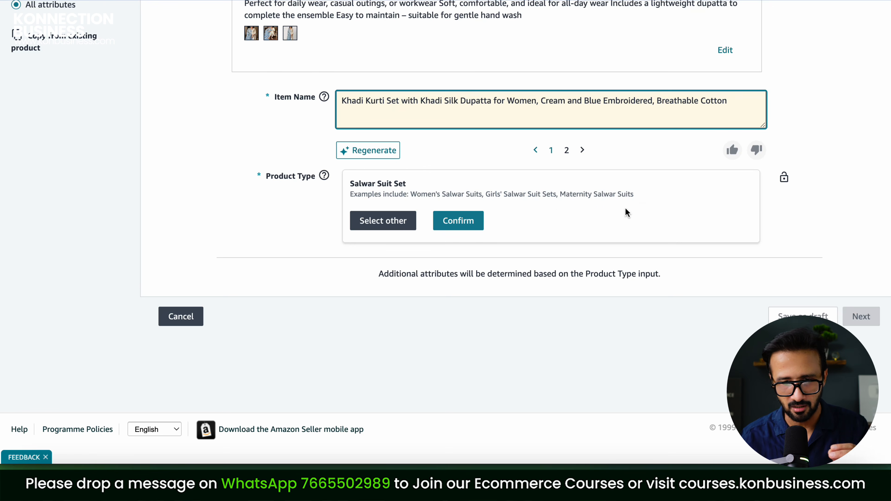
left_click(468, 223)
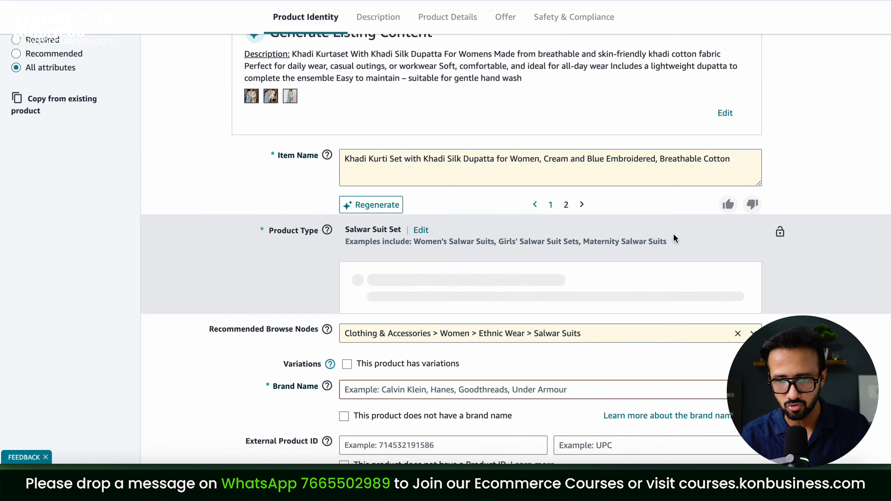
Scroll through Product Identity to review the Generic brand and no-Product-ID settings
scroll(769, 170, "down", 5)
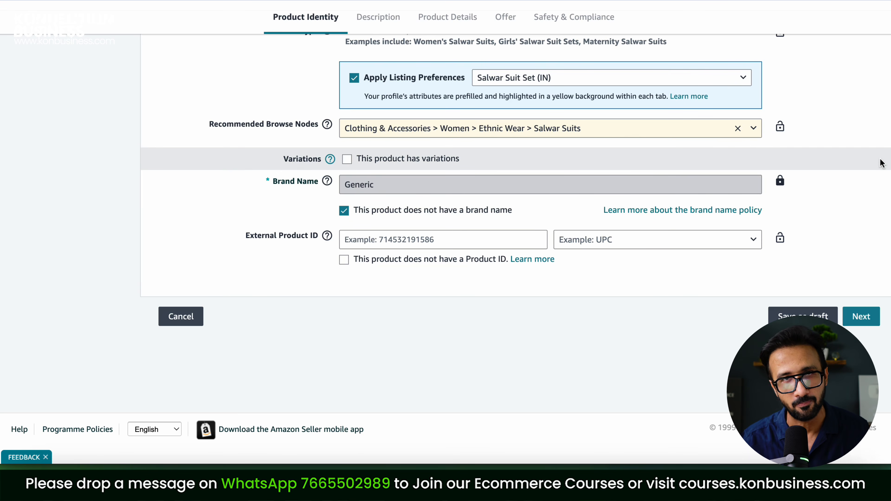
scroll(567, 453, "up", 1)
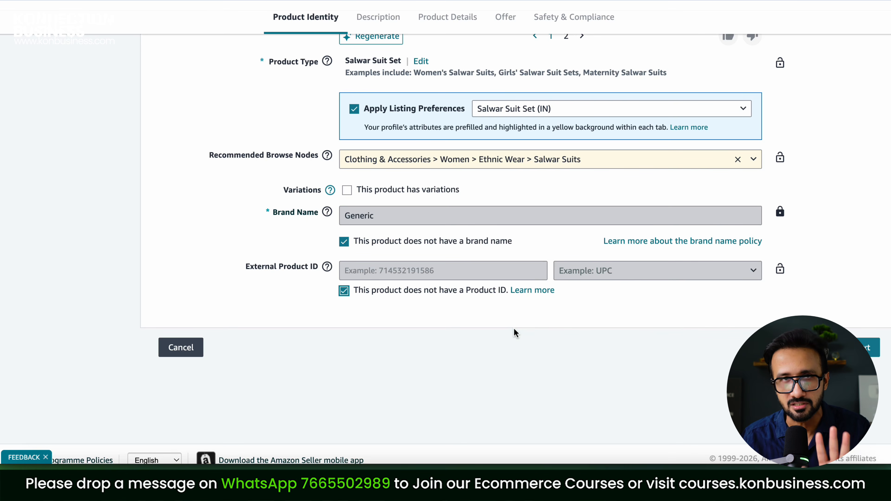
scroll(575, 339, "up", 1)
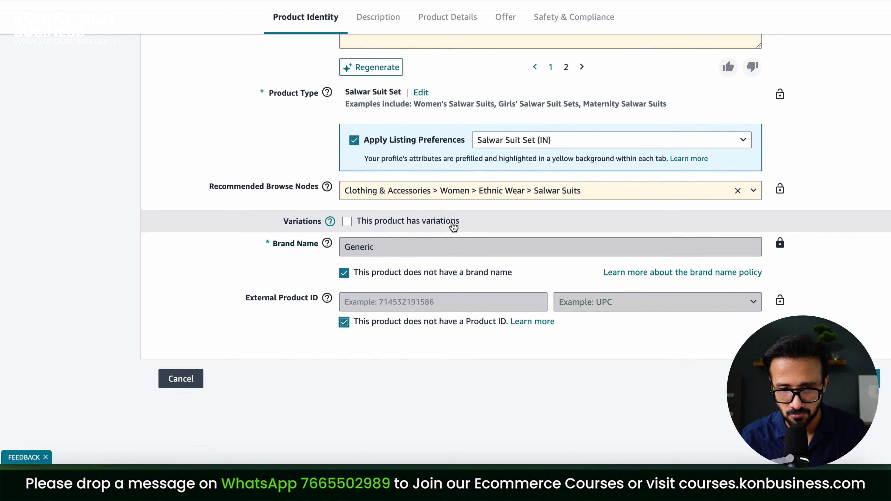
Enable product variations with Apparel Size as the varying attribute, then proceed
left_click(347, 221)
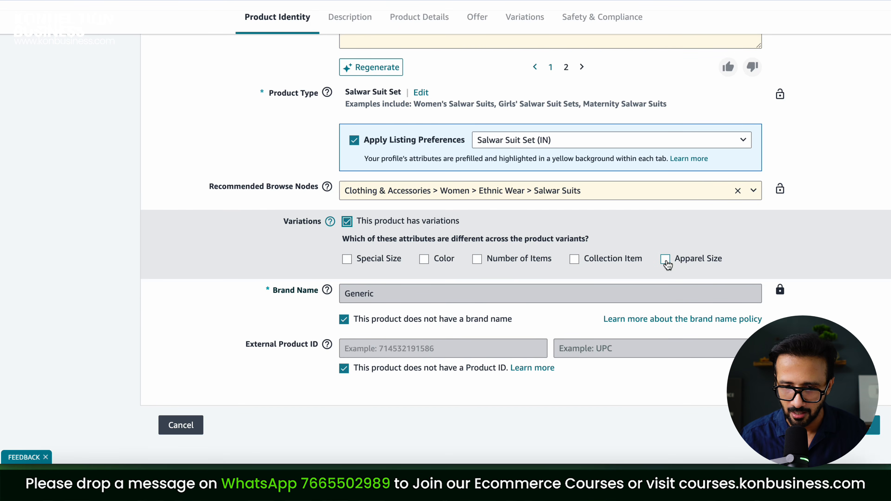
left_click(665, 260)
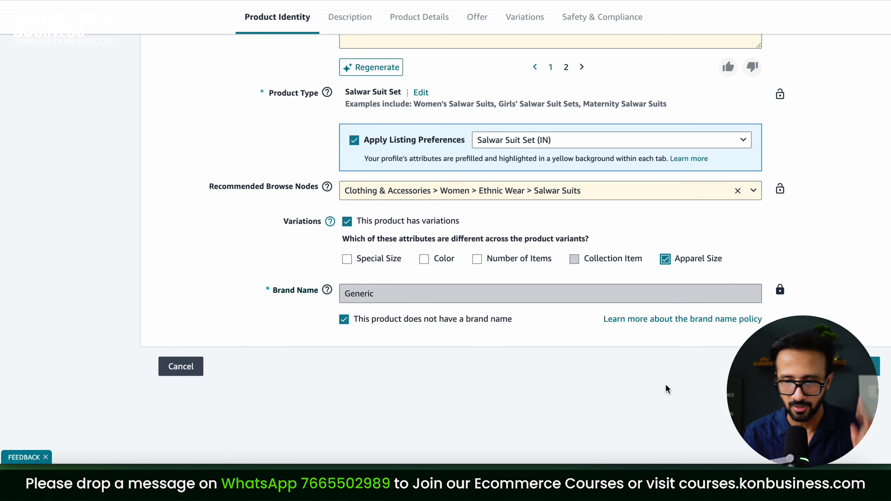
scroll(665, 383, "up", 6)
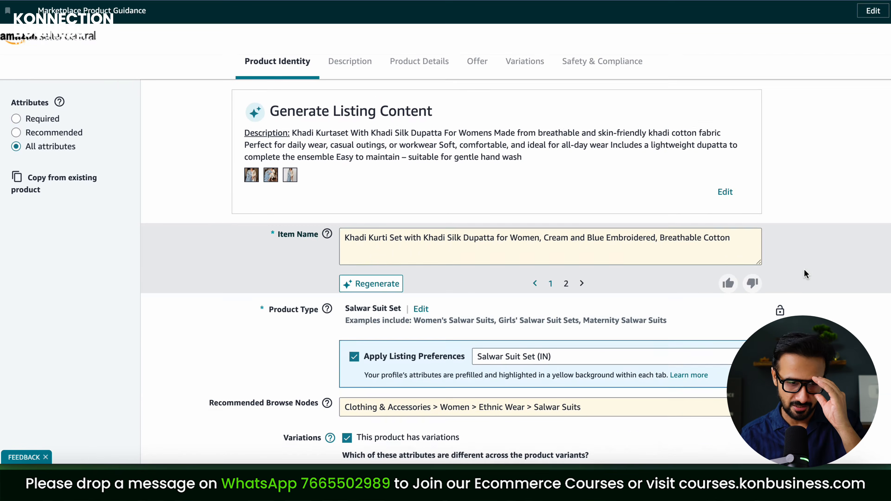
scroll(806, 274, "down", 6)
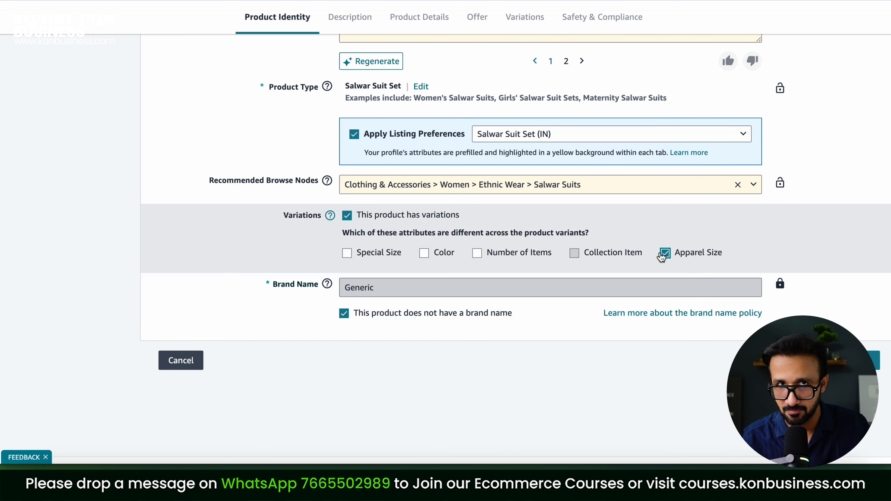
scroll(661, 255, "up", 6)
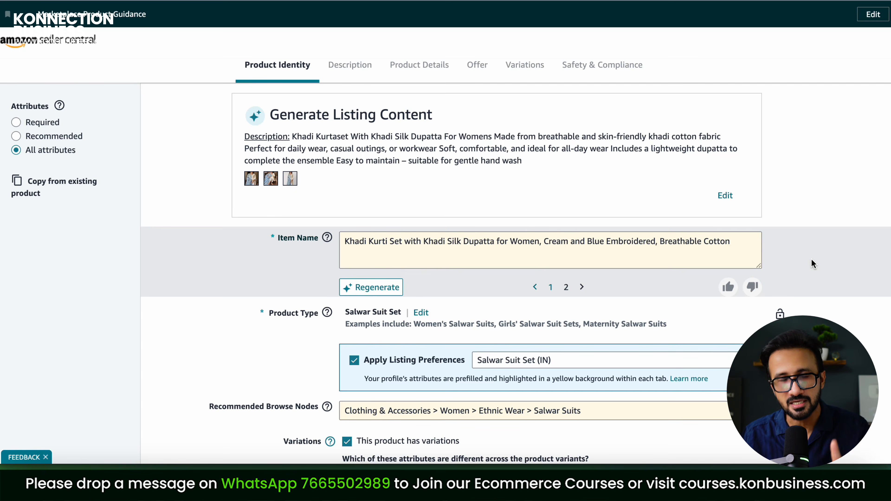
scroll(808, 247, "down", 7)
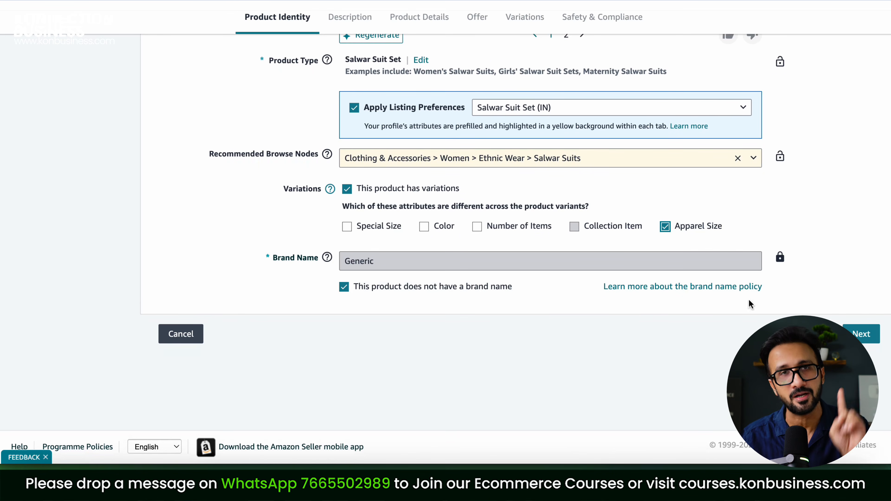
left_click(863, 342)
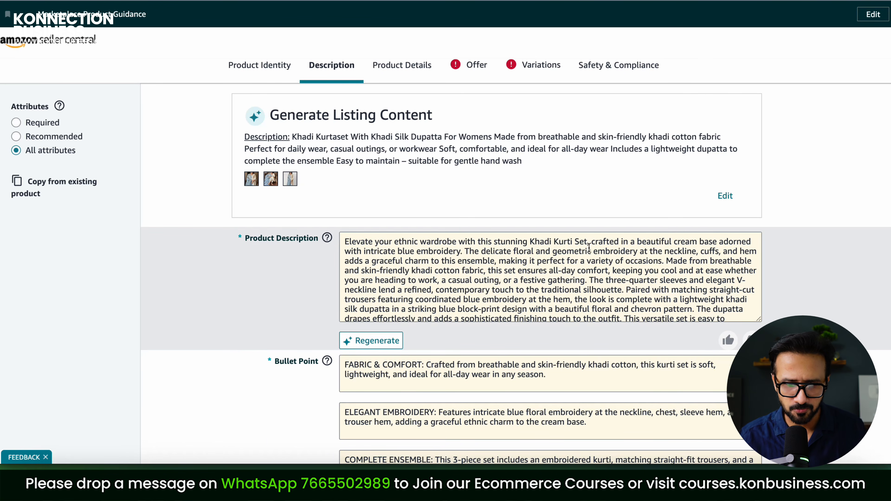
Reorder images so the standing kurta photo is MAIN and the seated photo second
scroll(541, 266, "down", 10)
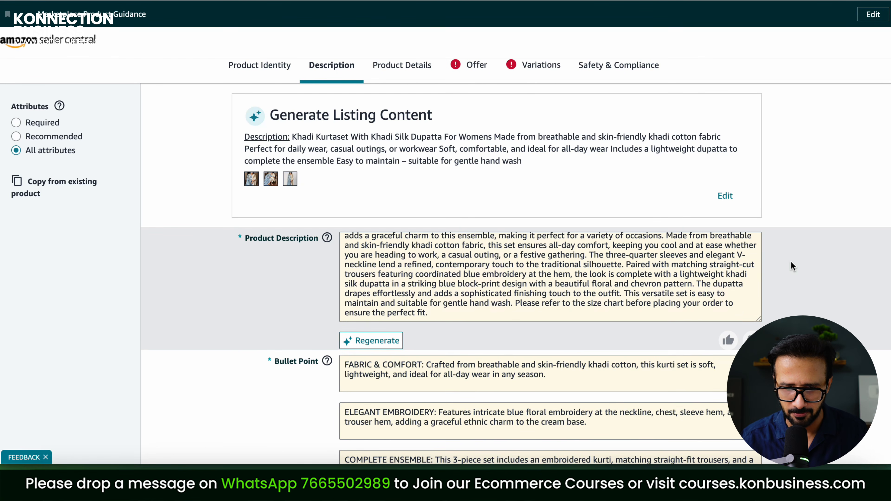
scroll(793, 266, "down", 7)
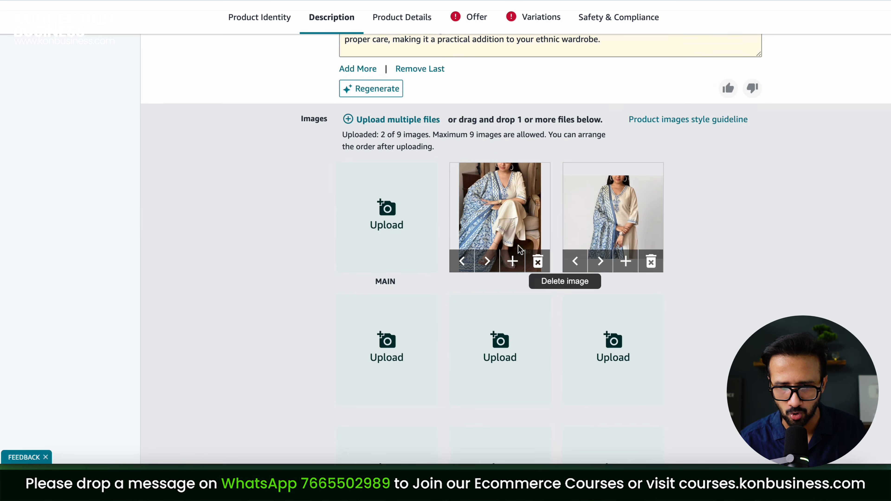
scroll(719, 213, "down", 3)
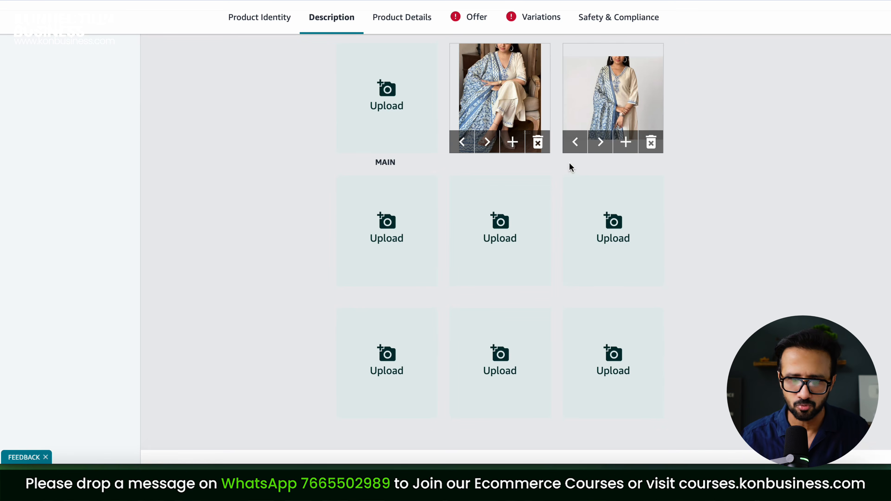
left_click(581, 145)
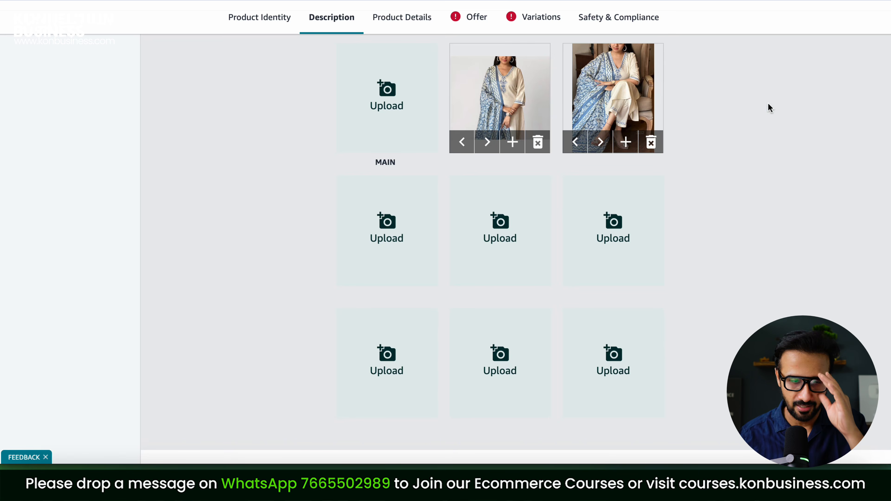
scroll(768, 103, "up", 7)
scroll(769, 103, "down", 6)
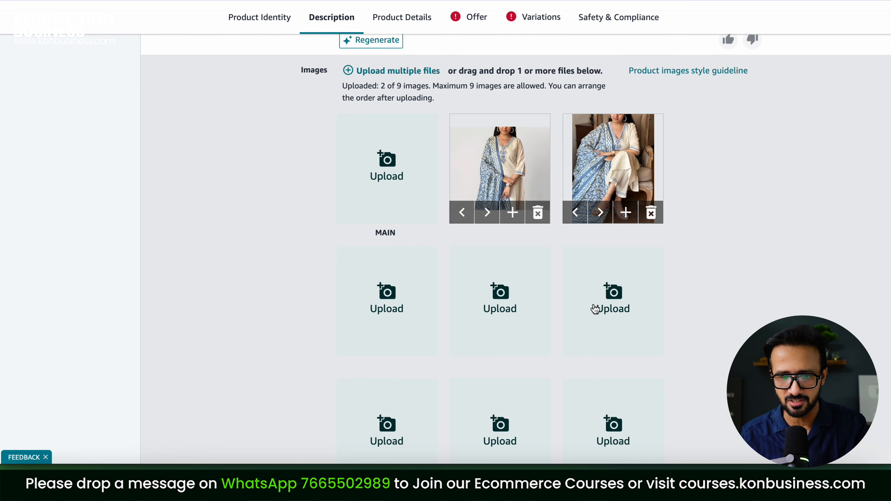
left_click(462, 213)
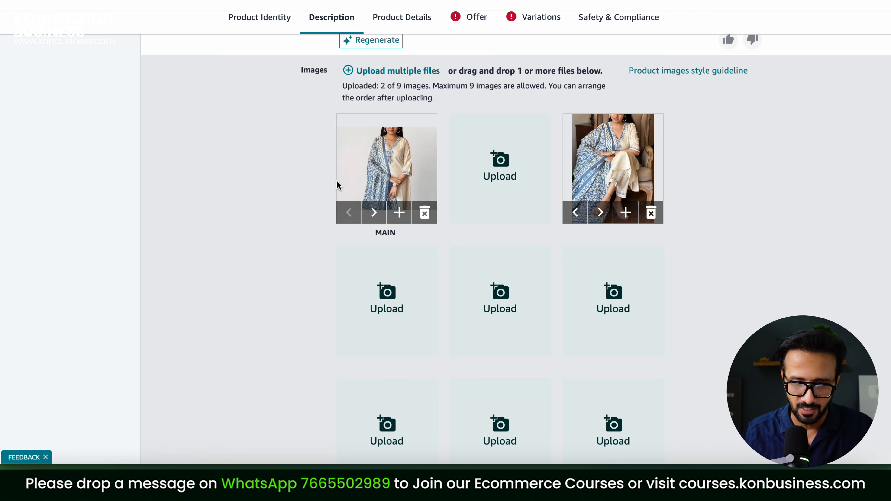
left_click(578, 213)
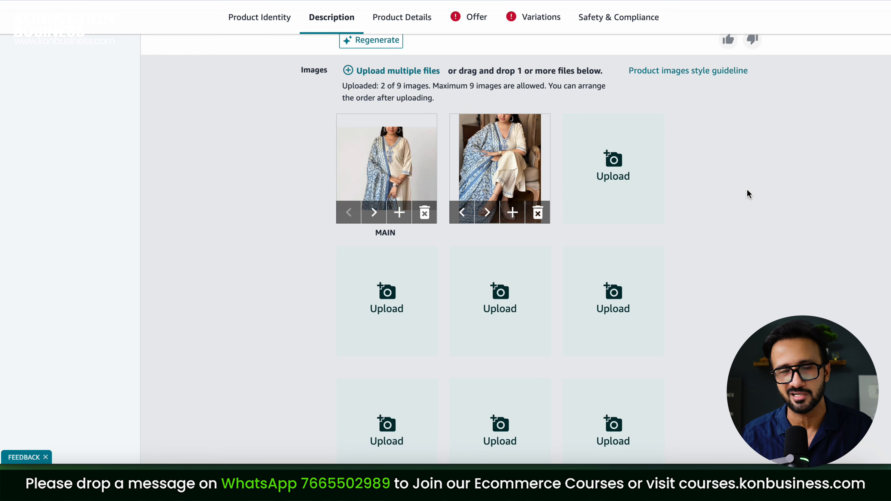
scroll(754, 253, "up", 5)
scroll(783, 221, "up", 10)
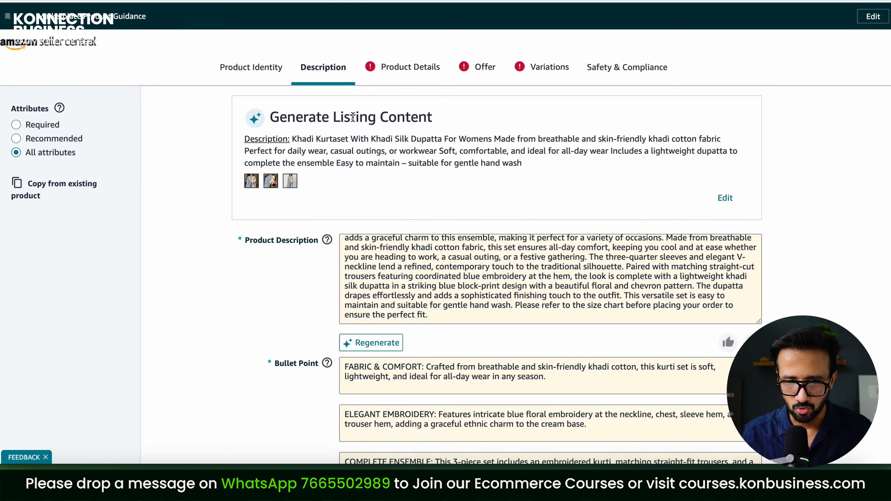
left_click(414, 71)
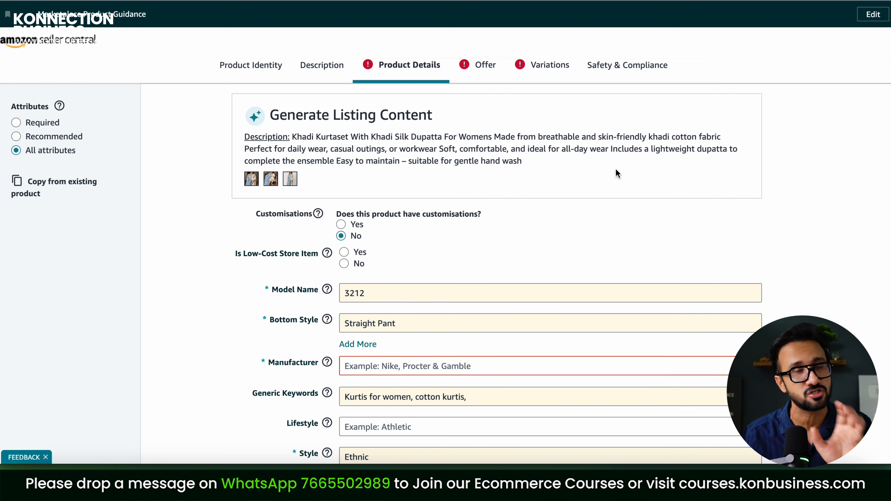
Start entering the manufacturer's name in Product Details
scroll(631, 276, "down", 3)
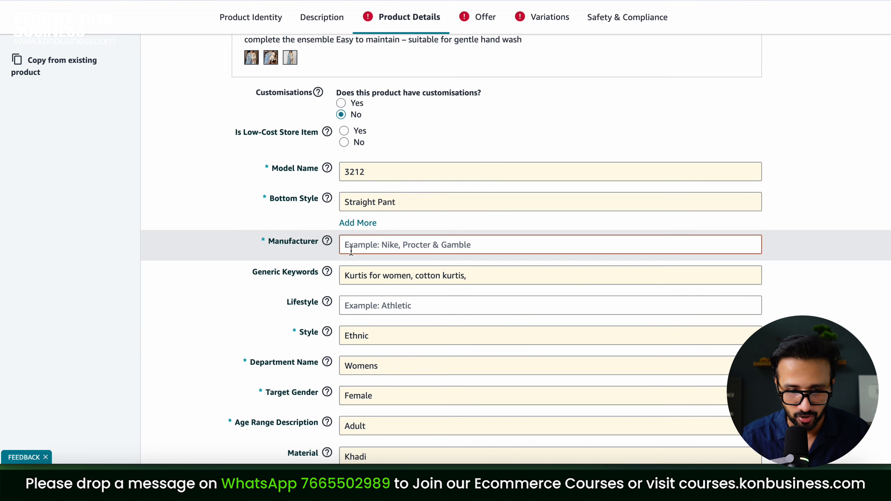
left_click(377, 246)
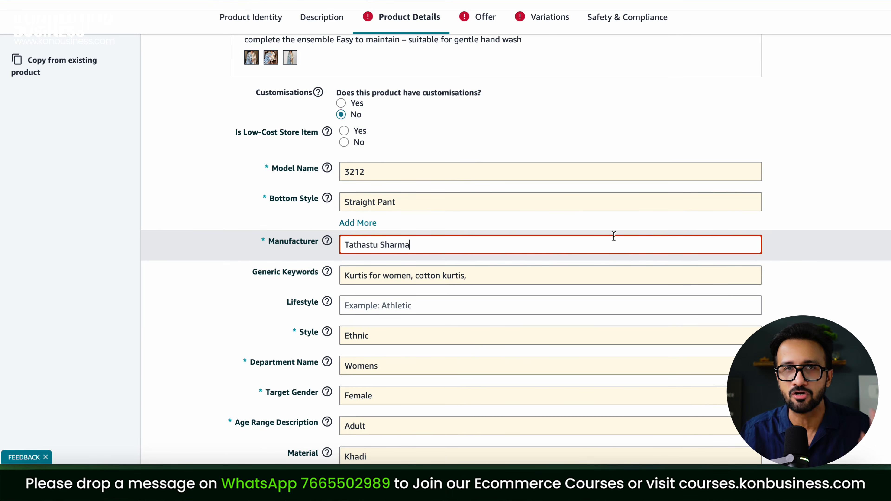
Enter the company contact e-mail as Manufacturer Contact Information and review the details
scroll(613, 236, "down", 1)
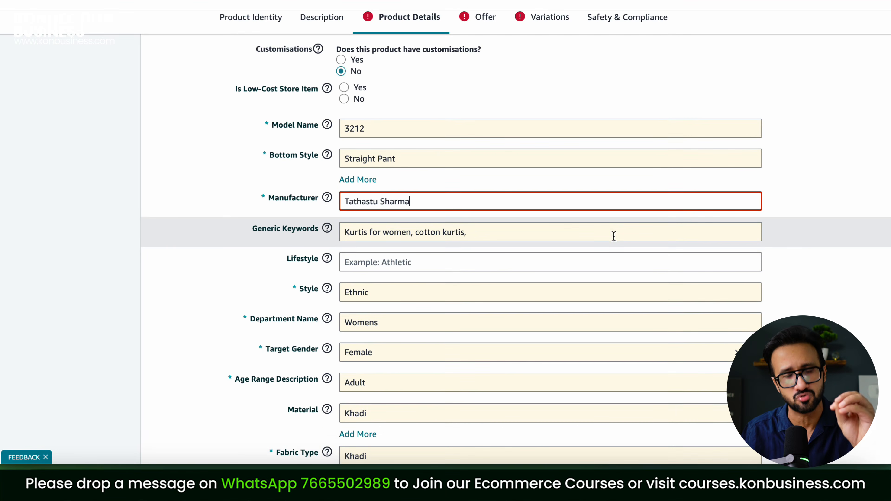
scroll(613, 235, "down", 12)
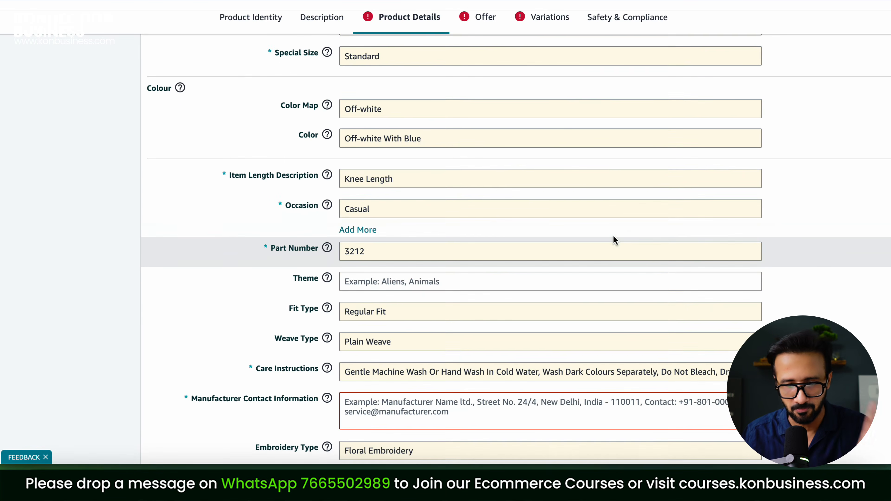
scroll(614, 235, "down", 3)
left_click(614, 281)
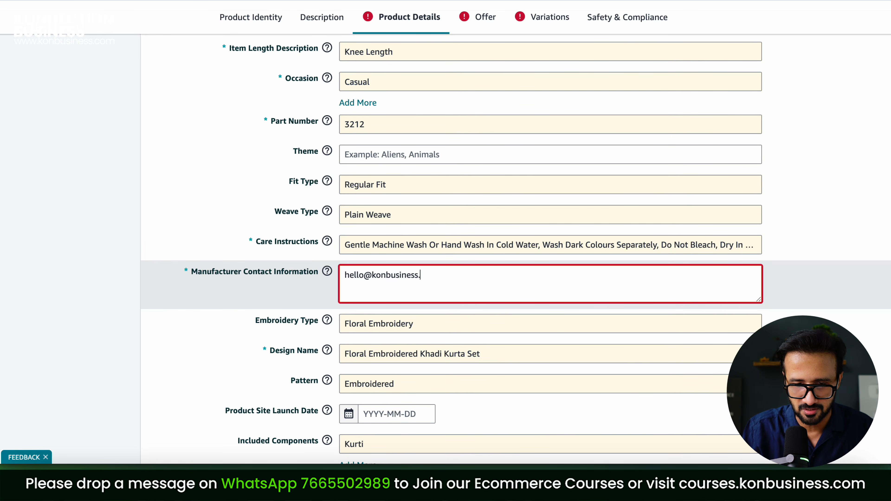
scroll(563, 258, "down", 5)
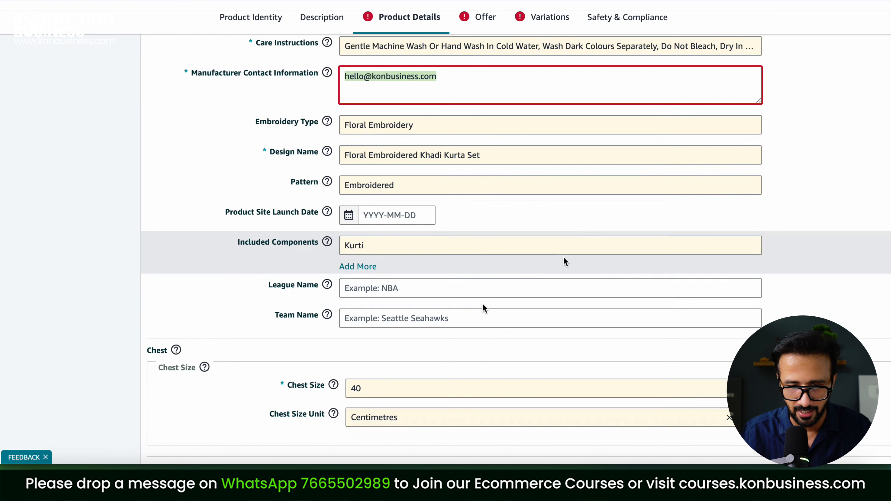
scroll(563, 258, "down", 15)
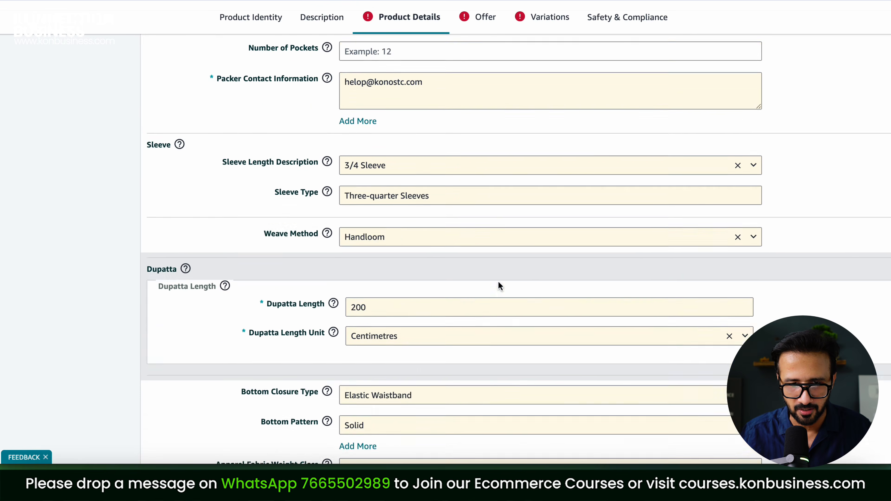
scroll(498, 282, "down", 13)
scroll(500, 287, "up", 20)
scroll(498, 282, "up", 2)
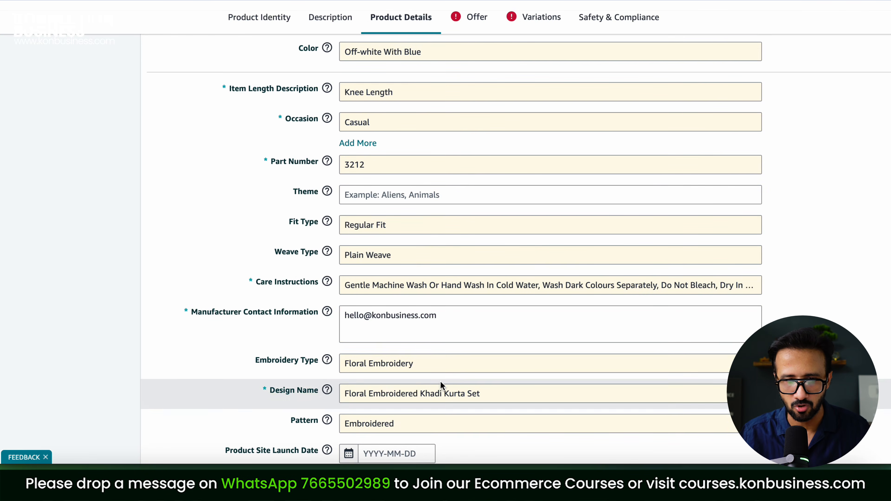
scroll(653, 223, "down", 3)
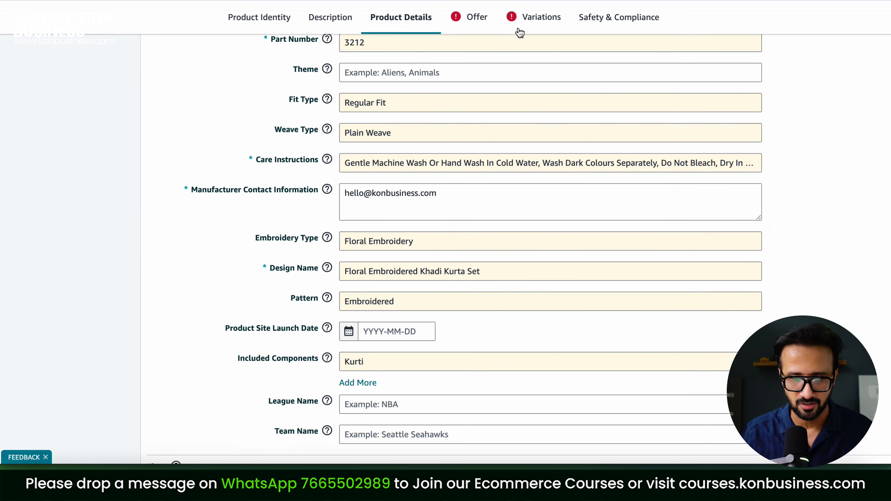
Enter SKU GKS and handling time 1 in the Offer section
left_click(482, 25)
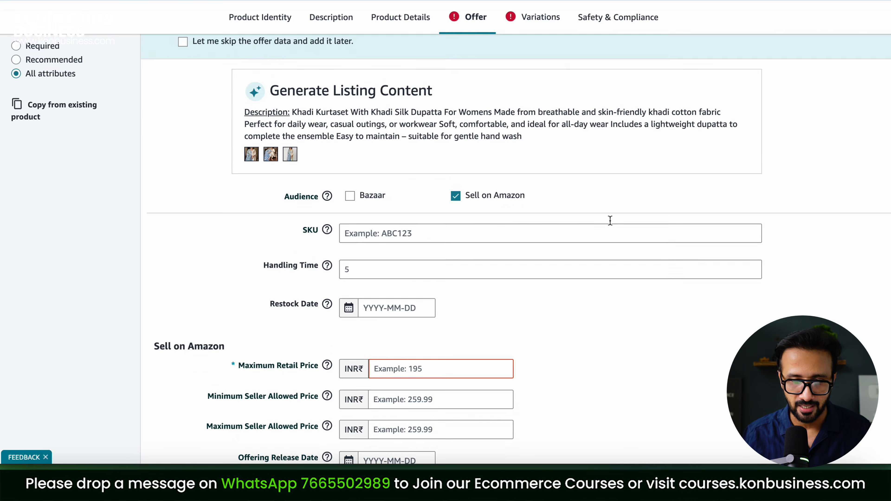
scroll(610, 220, "down", 1)
left_click(412, 216)
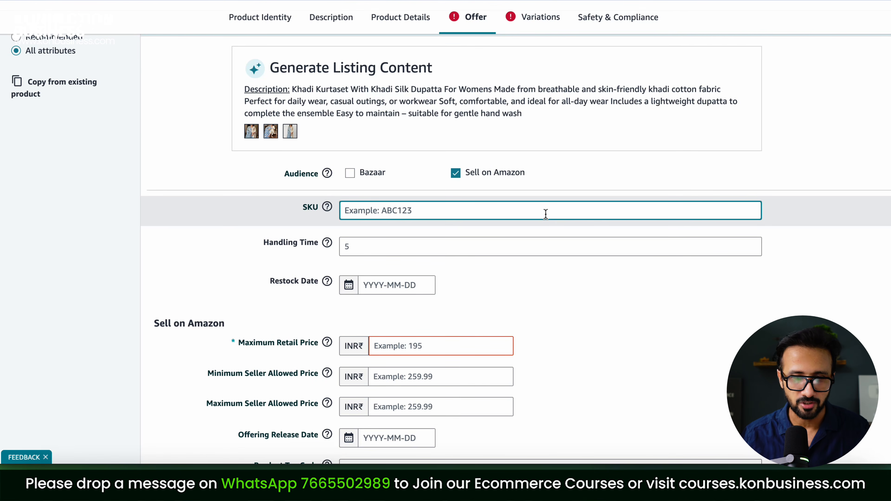
scroll(543, 213, "down", 1)
scroll(545, 215, "up", 1)
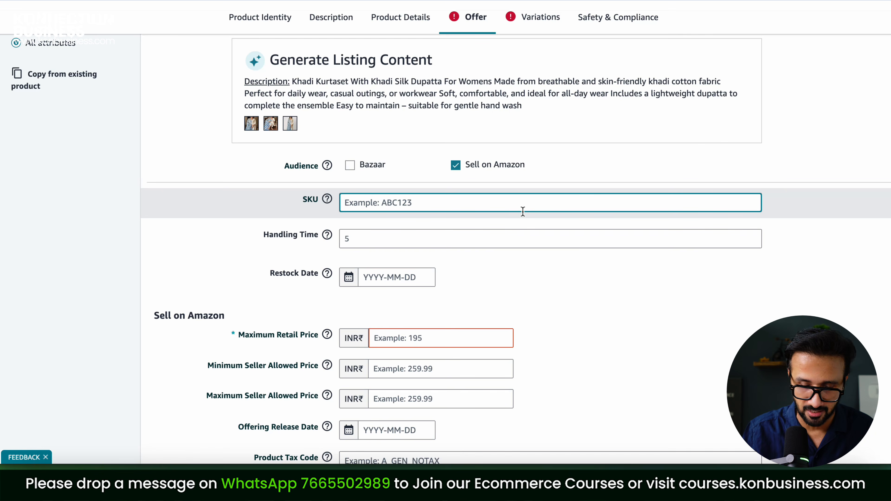
type("GKS")
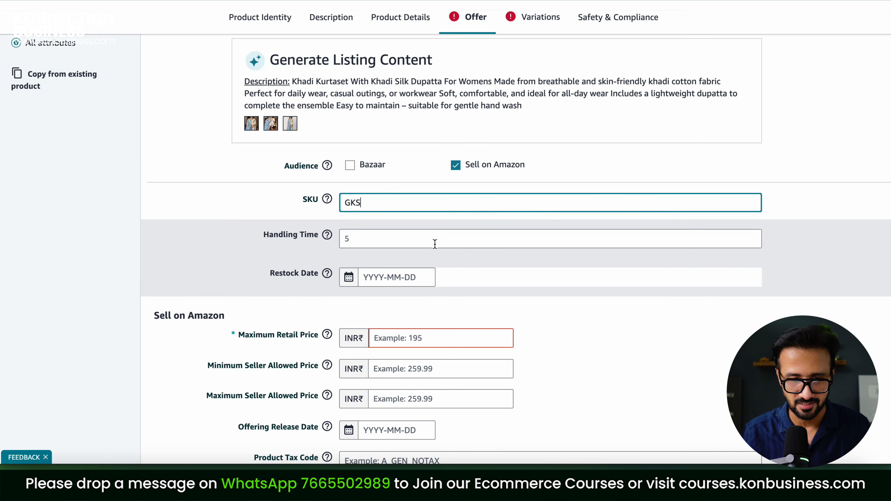
left_click(423, 241)
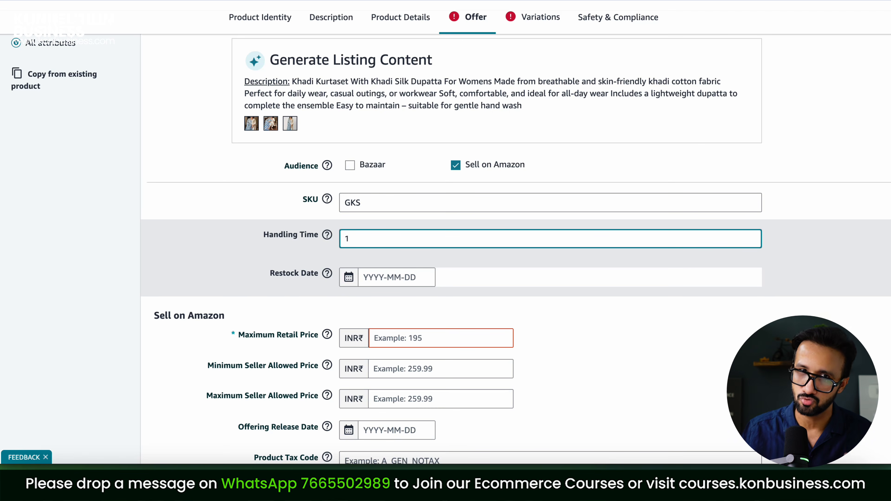
Set the MRP to 1,999 and the seller allowed price range to 499–1,999
scroll(586, 249, "down", 2)
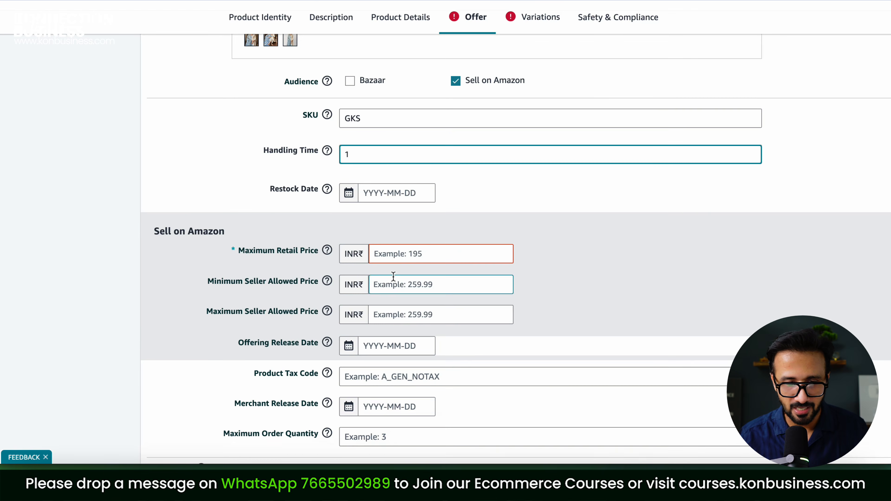
left_click(406, 254)
type("19")
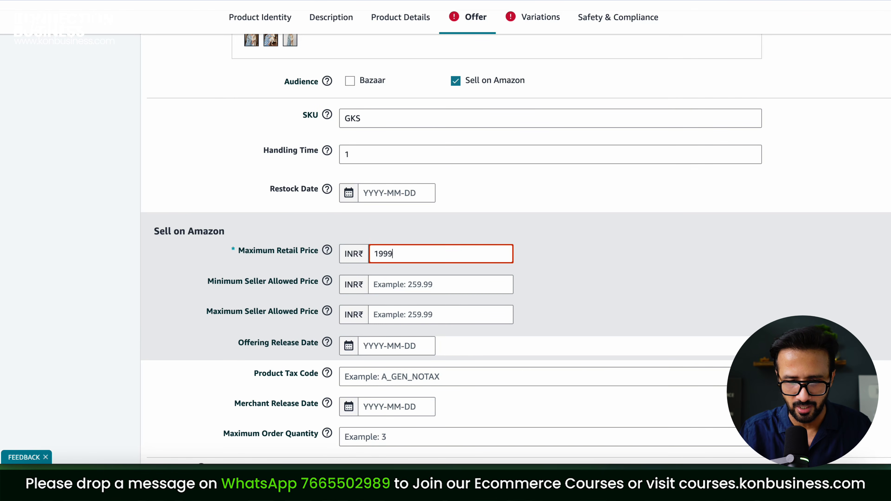
type("99")
left_click(414, 287)
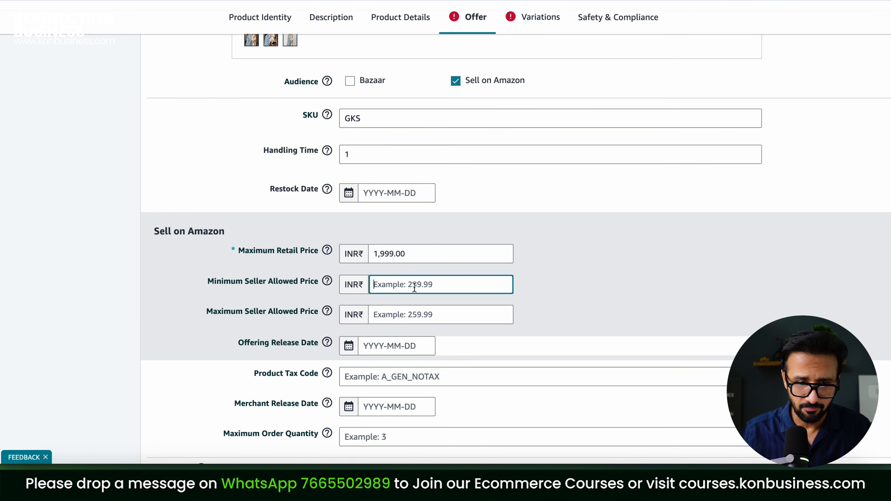
type("499")
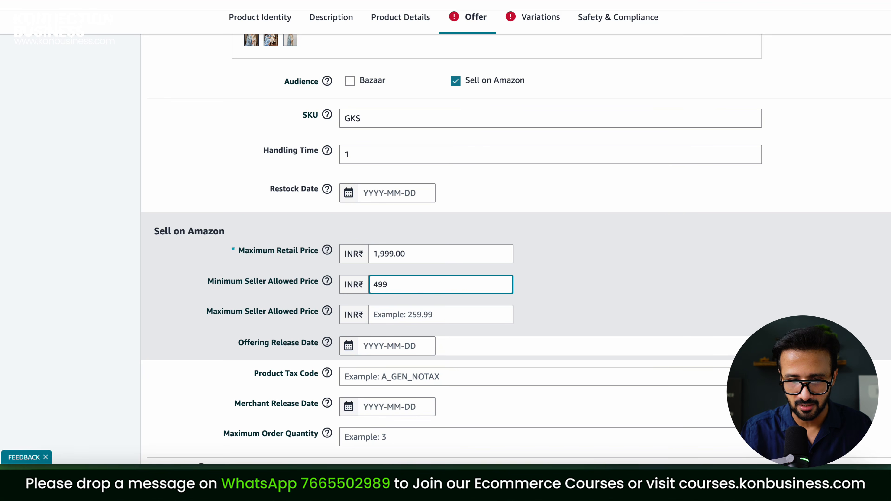
left_click(439, 315)
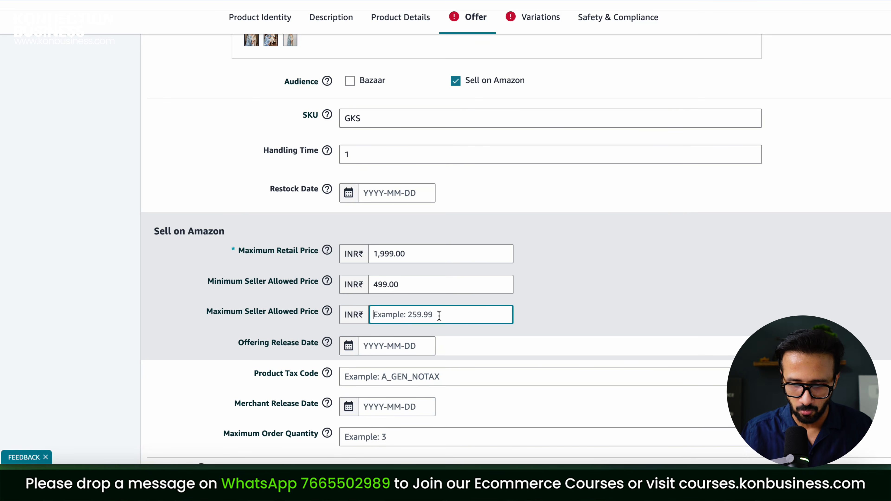
type("1")
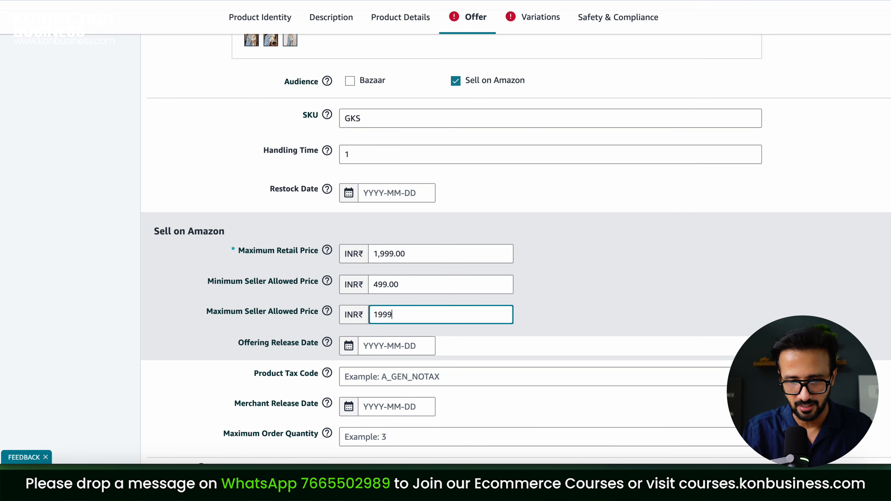
type("999")
scroll(647, 313, "down", 10)
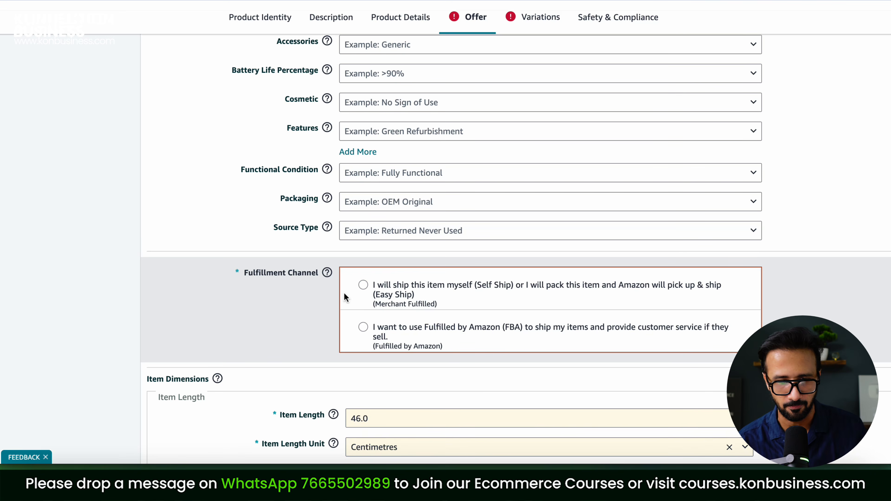
Choose Self Ship fulfilment and set the item width to 22 centimetres
left_click(357, 295)
scroll(351, 225, "down", 8)
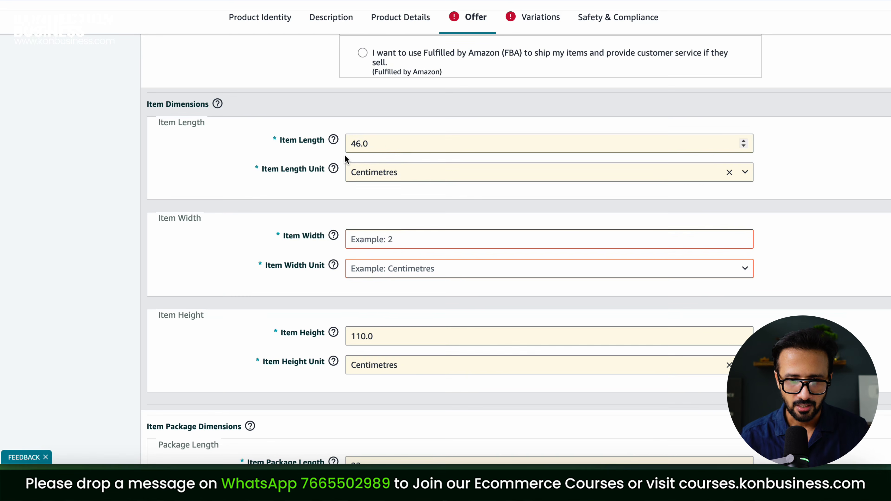
left_click(388, 149)
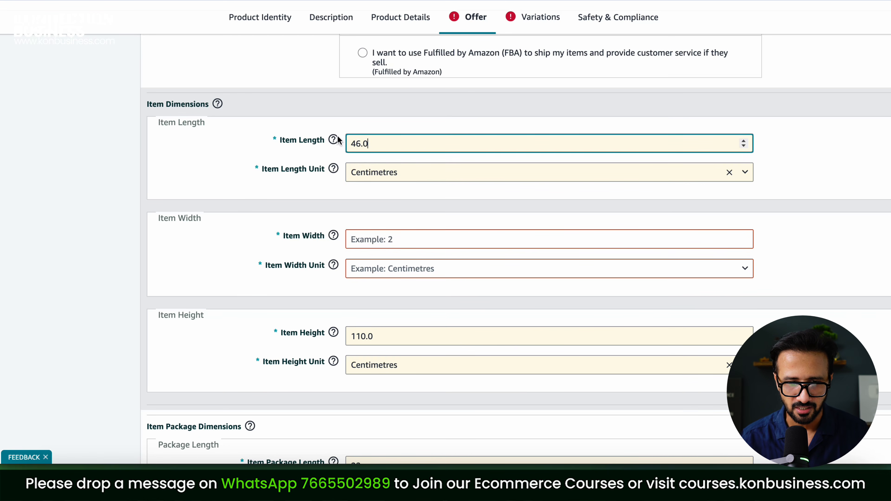
left_click(399, 233)
type("22")
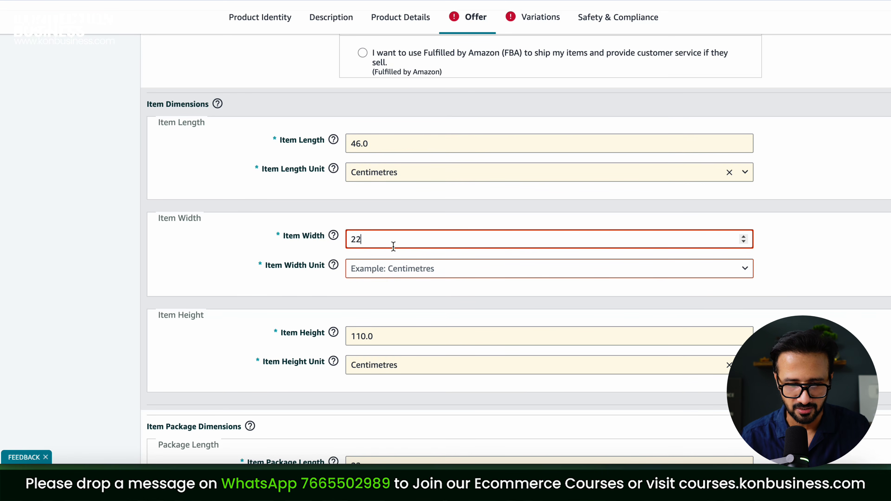
left_click(384, 273)
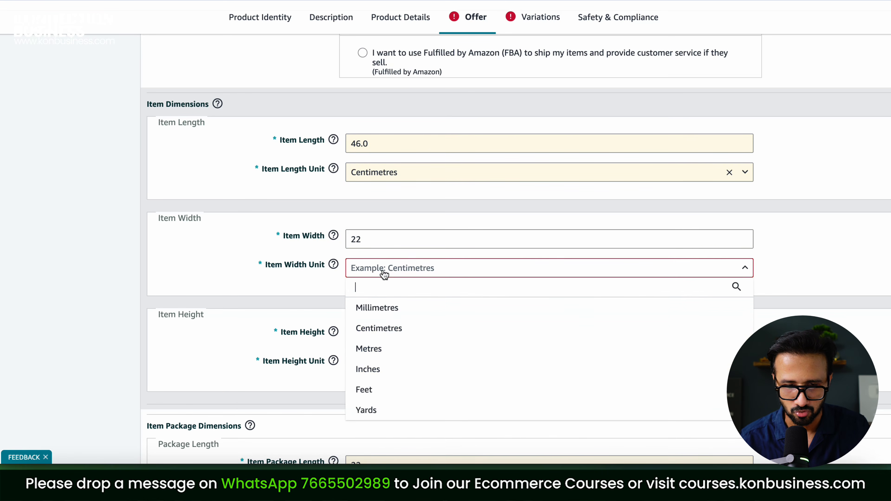
left_click(382, 328)
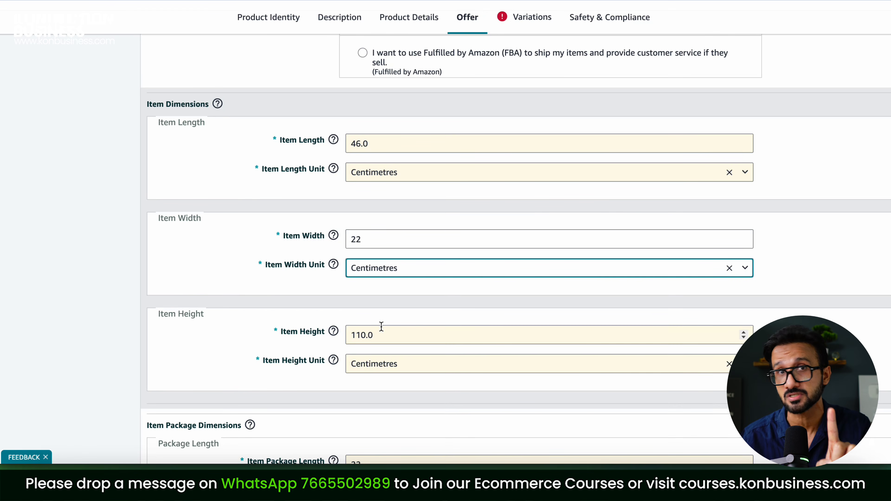
Change the item height to 2 and the package weight to 400 grams
left_click_drag(394, 337, 323, 340)
type("2")
left_click(279, 351)
scroll(345, 398, "down", 3)
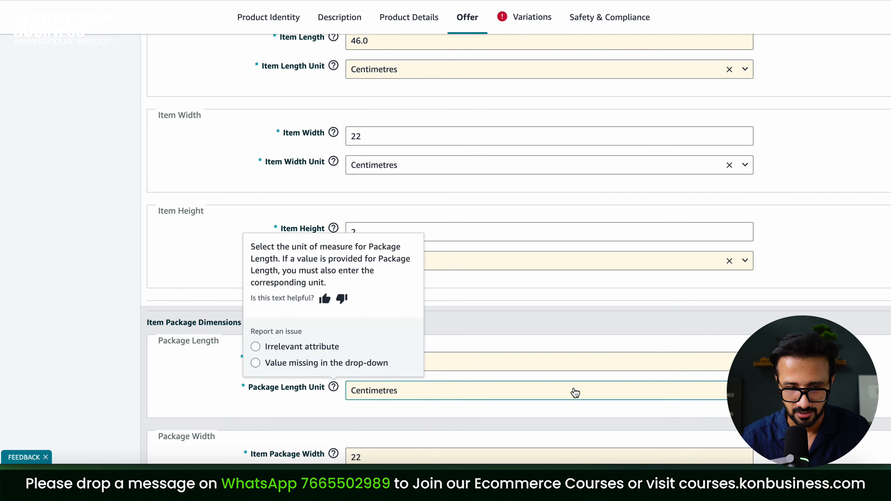
scroll(233, 407, "down", 3)
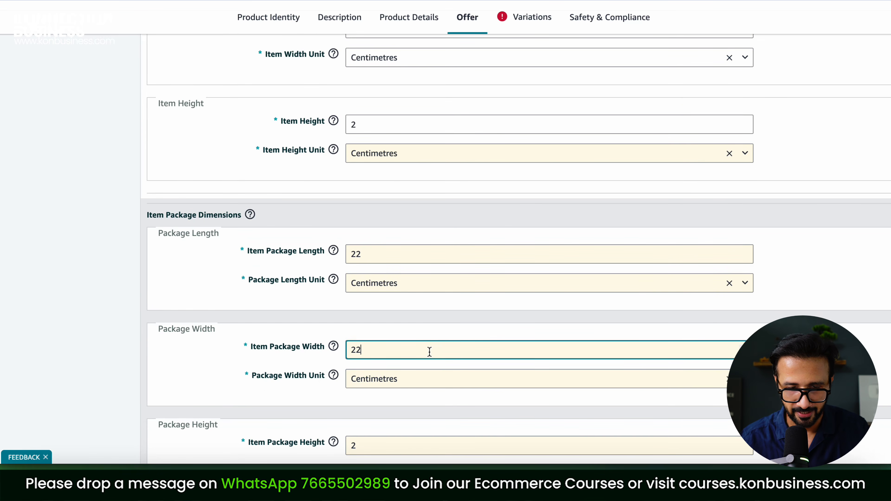
scroll(470, 335, "down", 6)
left_click_drag(381, 313, 297, 307)
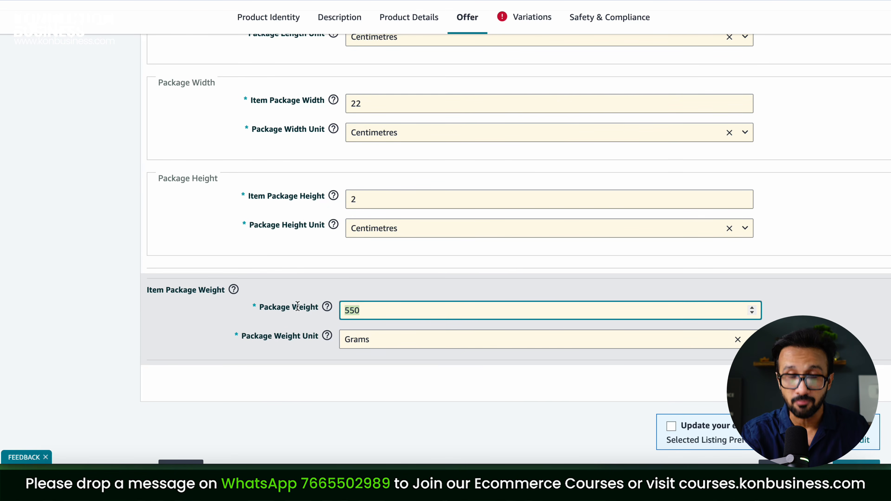
type("400")
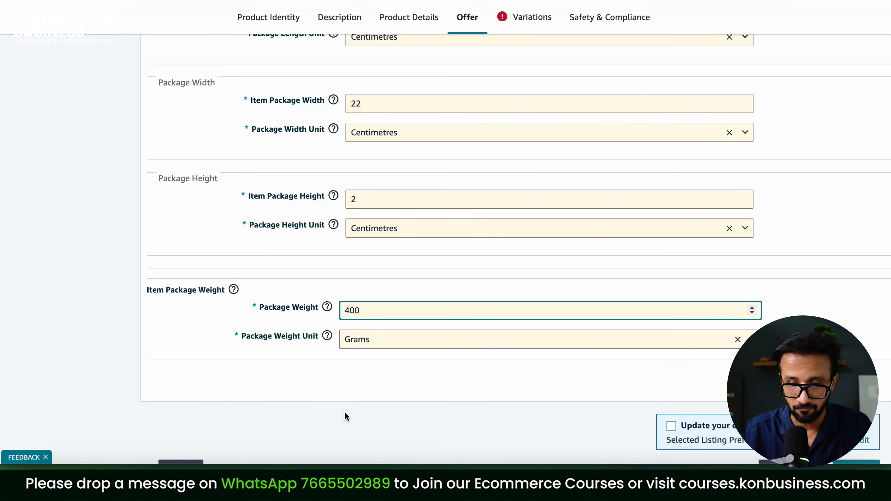
left_click(350, 409)
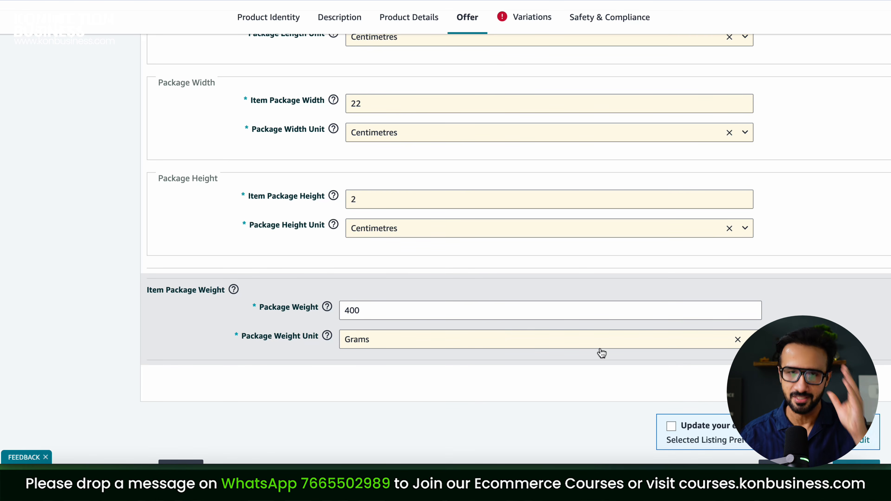
scroll(601, 353, "up", 20)
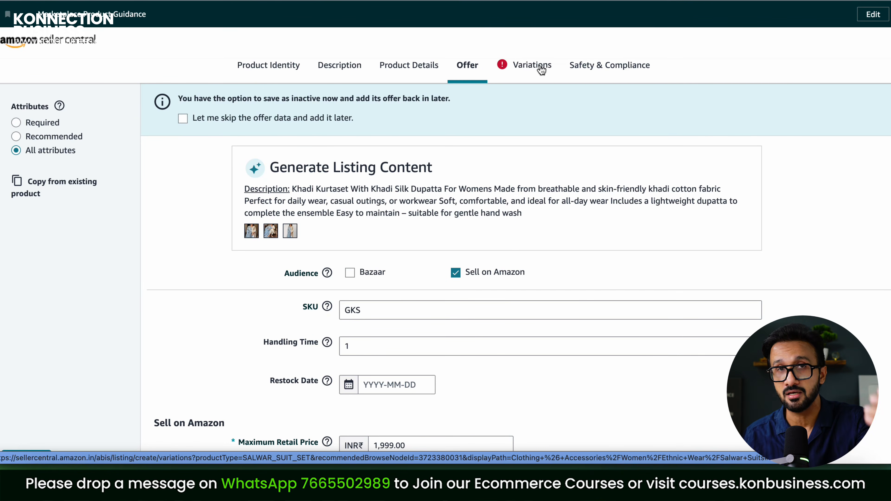
Under Variations, choose the IN apparel size system and the Alpha size class
scroll(643, 149, "down", 8)
scroll(664, 212, "up", 8)
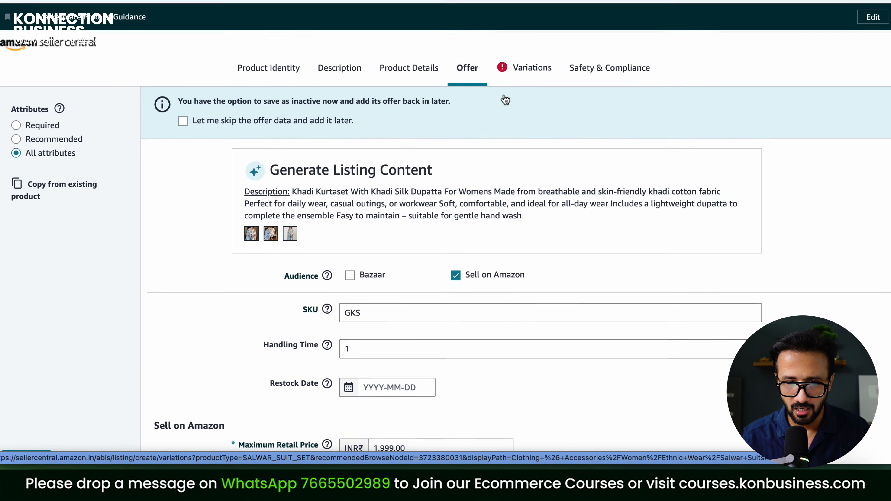
left_click(535, 71)
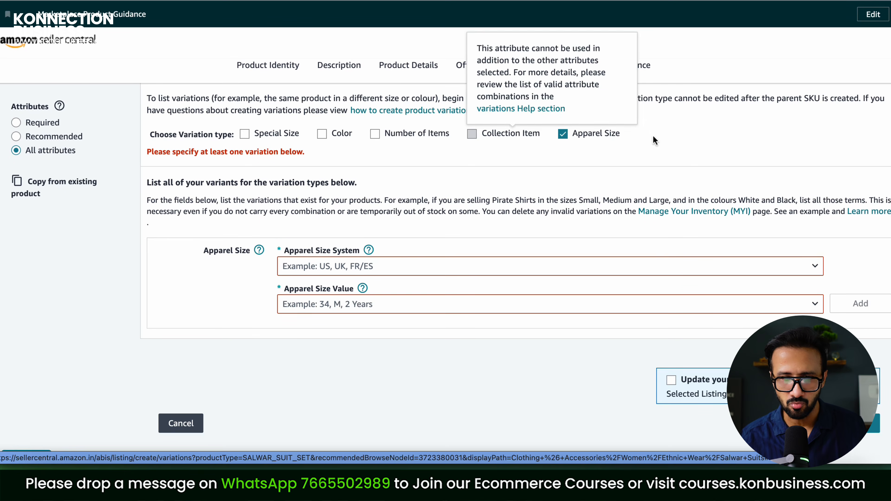
left_click(315, 271)
left_click(299, 312)
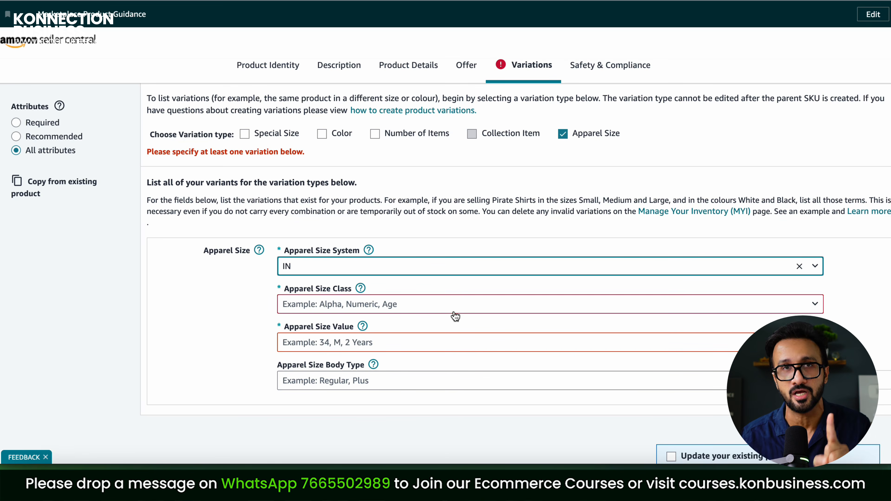
left_click(349, 308)
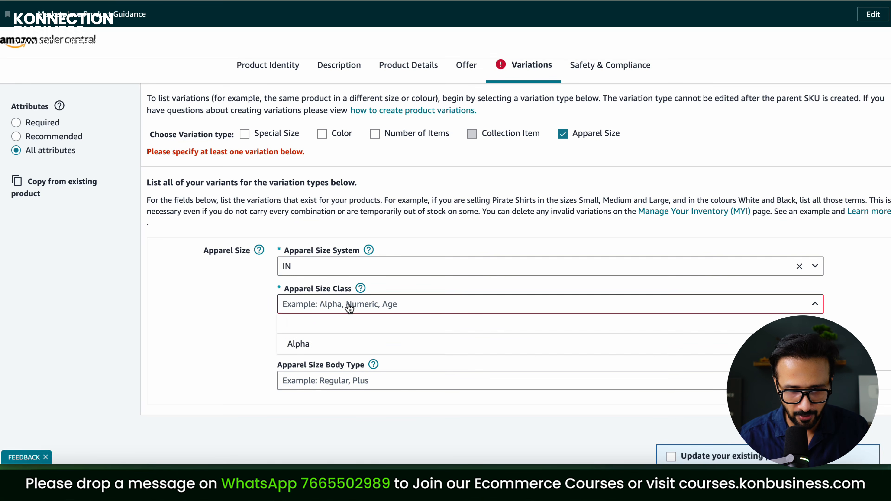
left_click(318, 342)
Pick size value M and body type Regular, then add the variation
left_click(352, 343)
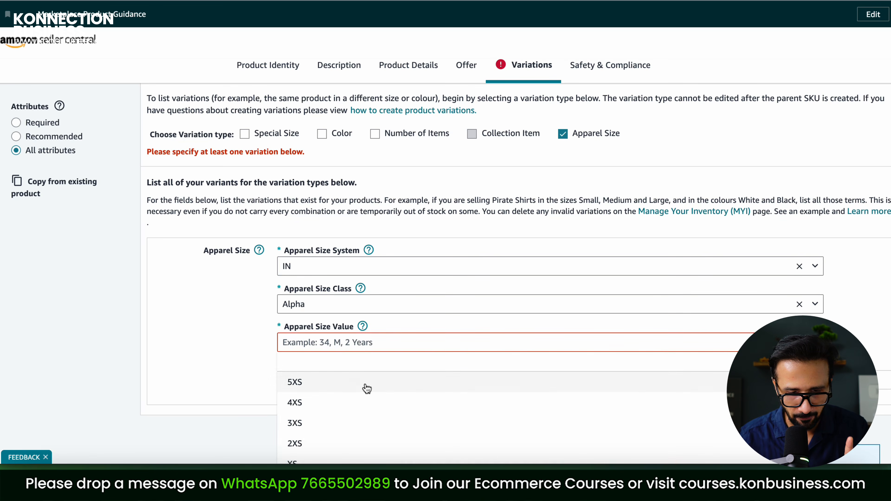
scroll(364, 388, "down", 4)
scroll(350, 374, "up", 1)
left_click(348, 370)
left_click(342, 249)
left_click(309, 412)
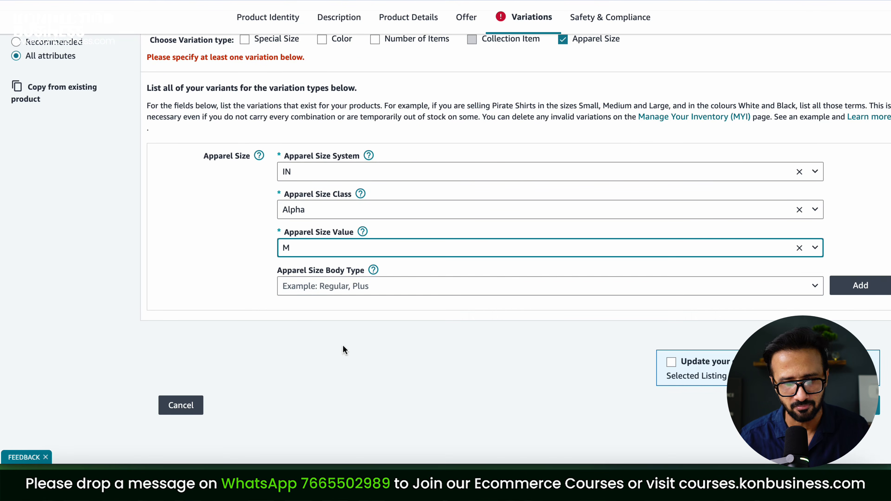
left_click(336, 294)
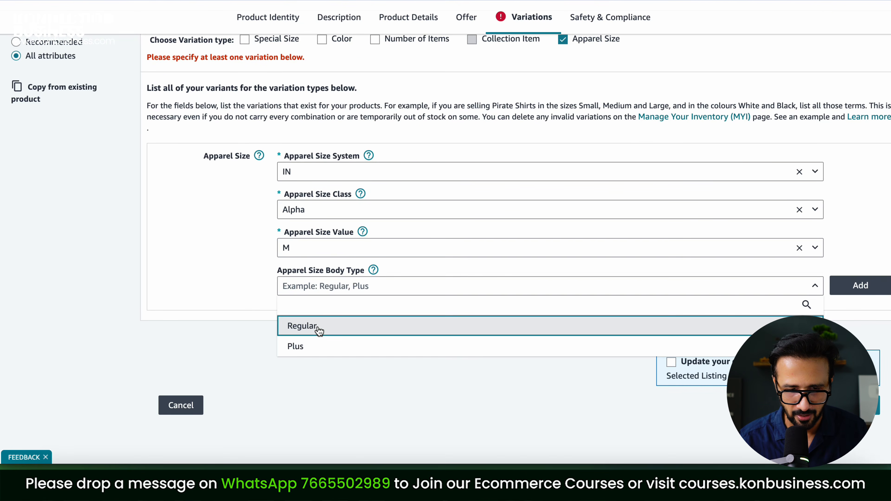
left_click(318, 329)
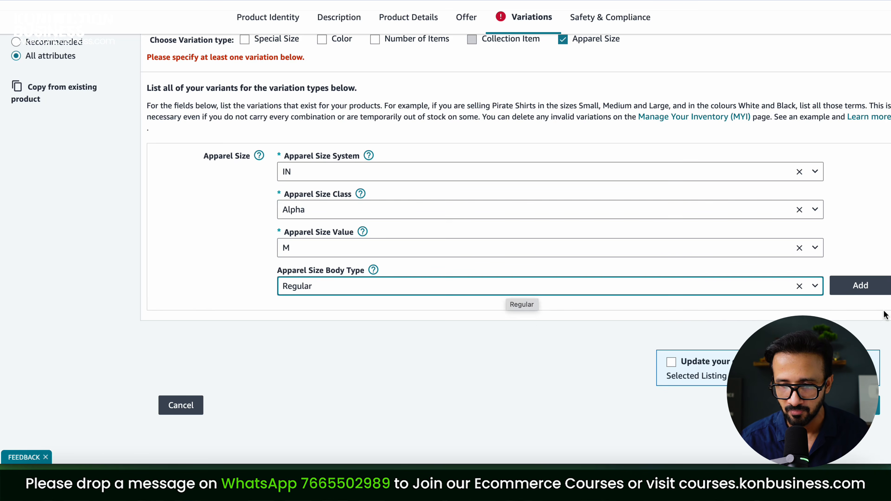
left_click(873, 293)
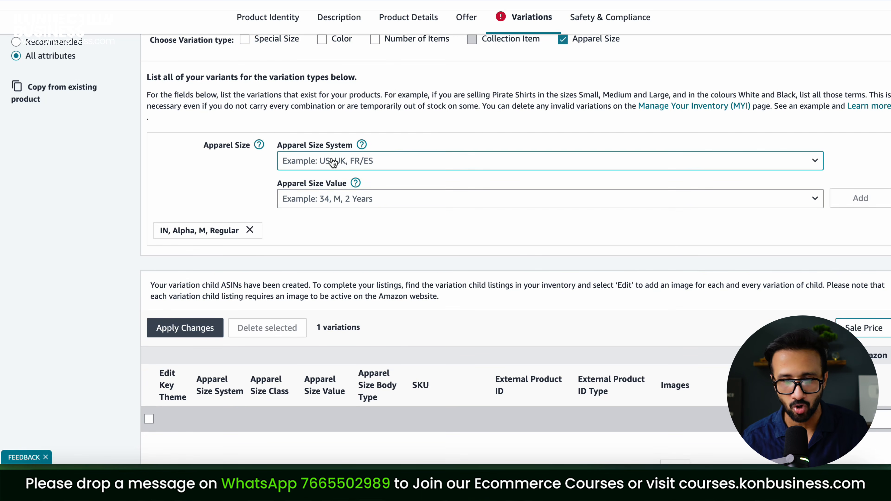
Add an IN, Alpha, L, Regular size variation and bring the variations table into view
left_click(302, 163)
left_click(316, 201)
left_click(313, 200)
left_click(320, 238)
left_click(320, 238)
scroll(325, 354, "down", 1)
key("Return")
left_click(323, 277)
left_click(328, 316)
left_click(877, 277)
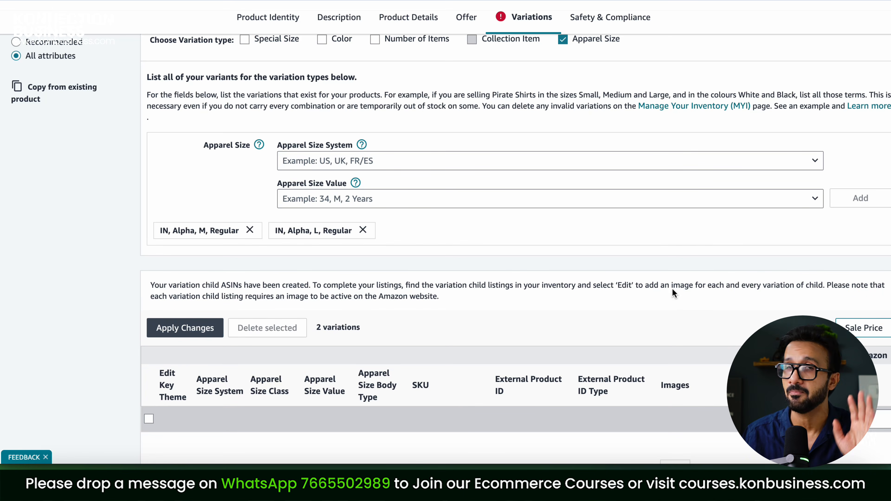
scroll(646, 288, "down", 8)
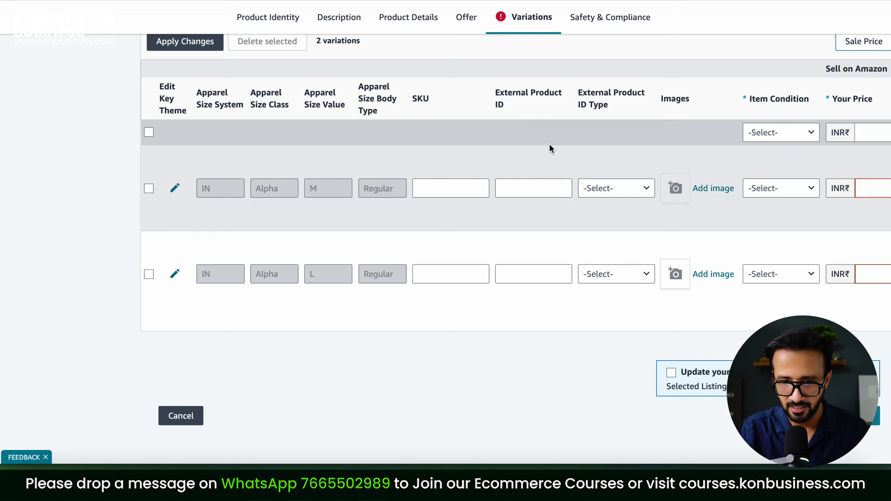
left_click_drag(495, 90, 508, 107)
Enter SKU GKSSM for the M row and reuse it as GKSSL for the L row
left_click_drag(579, 91, 611, 106)
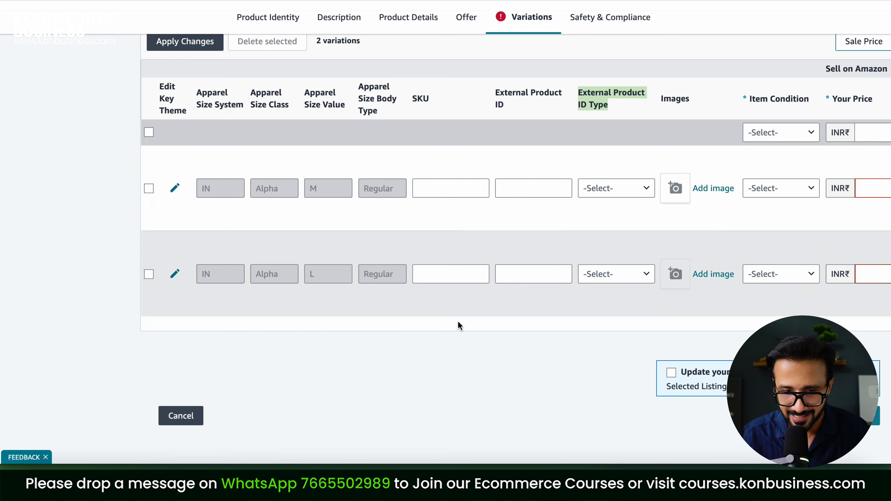
left_click(449, 189)
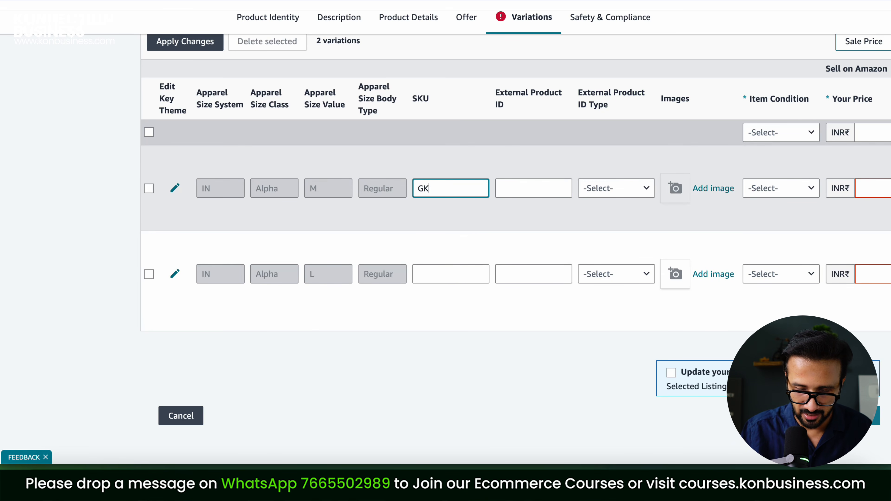
key("ctrl+a")
key("ctrl+c")
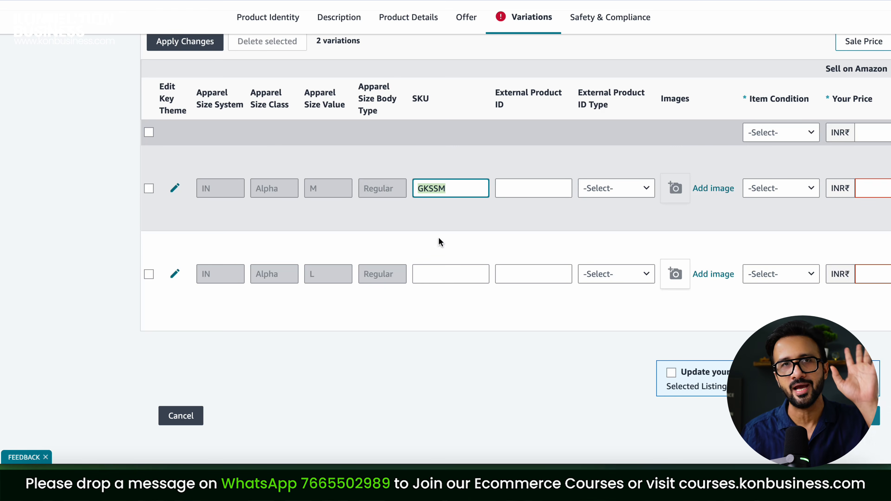
left_click(436, 274)
key("ctrl+v")
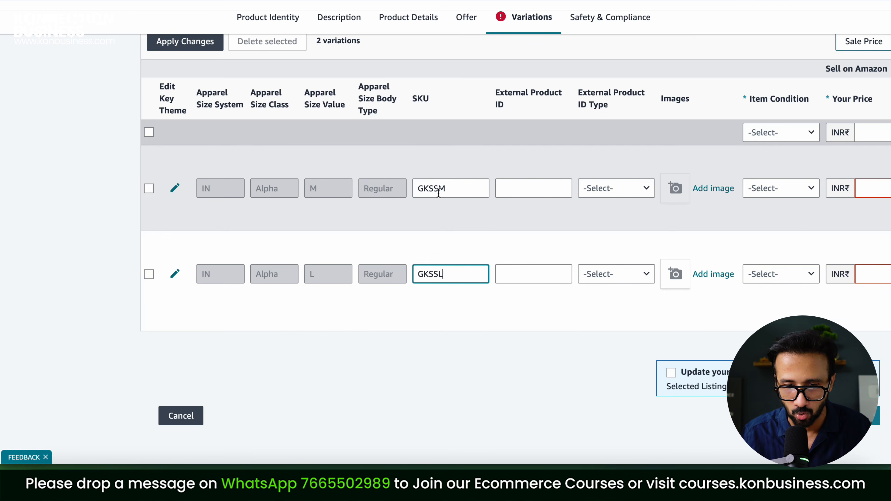
left_click(420, 190)
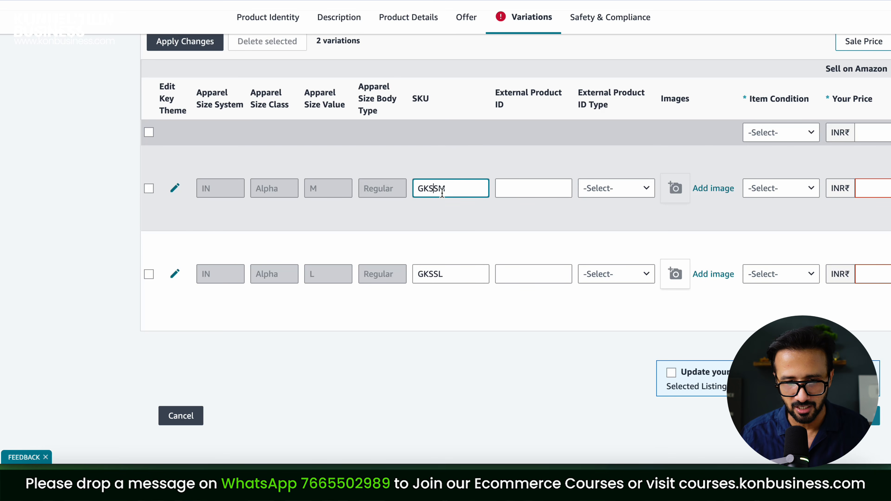
left_click(424, 282)
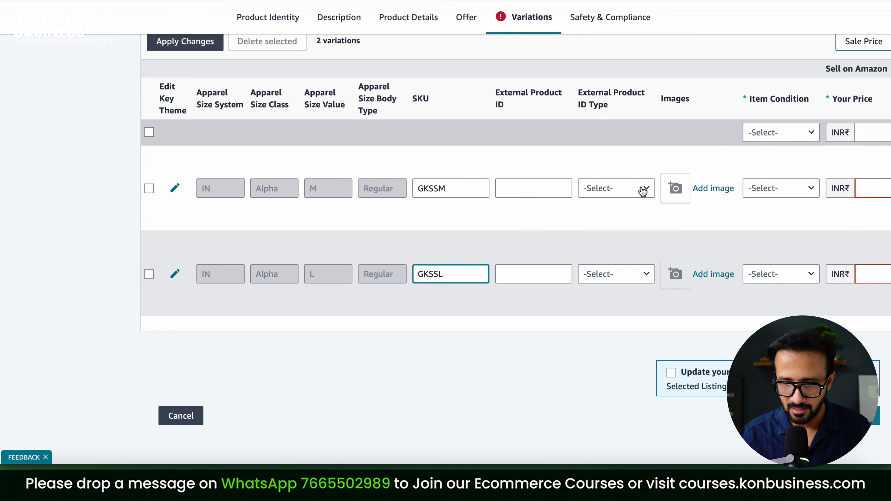
scroll(810, 274, "right", 5)
Set the item condition of both the M and L rows to New
left_click(554, 192)
left_click(553, 208)
left_click(563, 274)
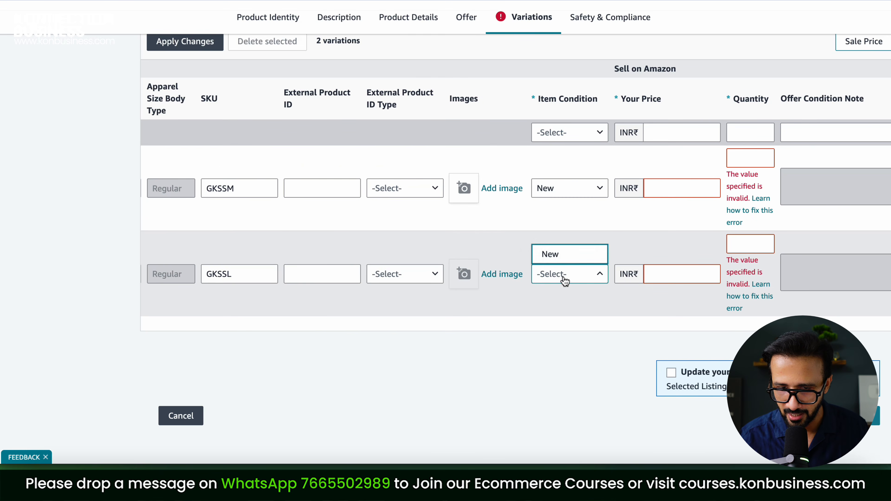
left_click(565, 259)
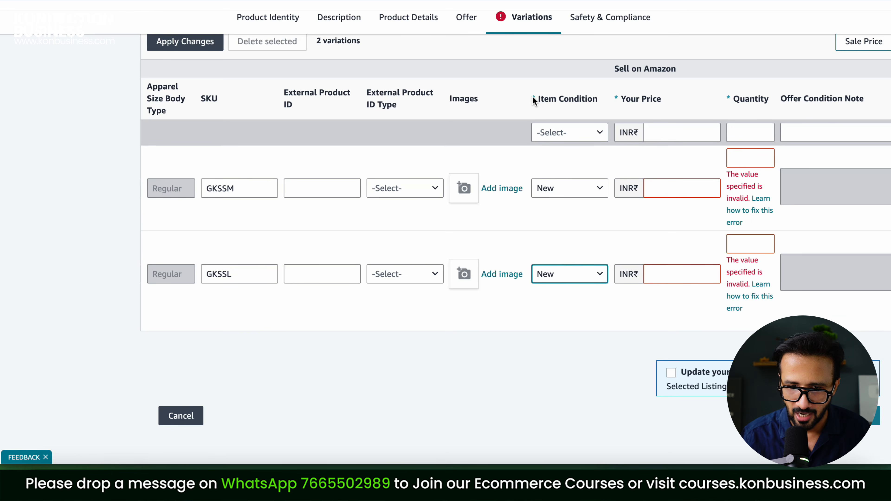
left_click_drag(533, 99, 603, 98)
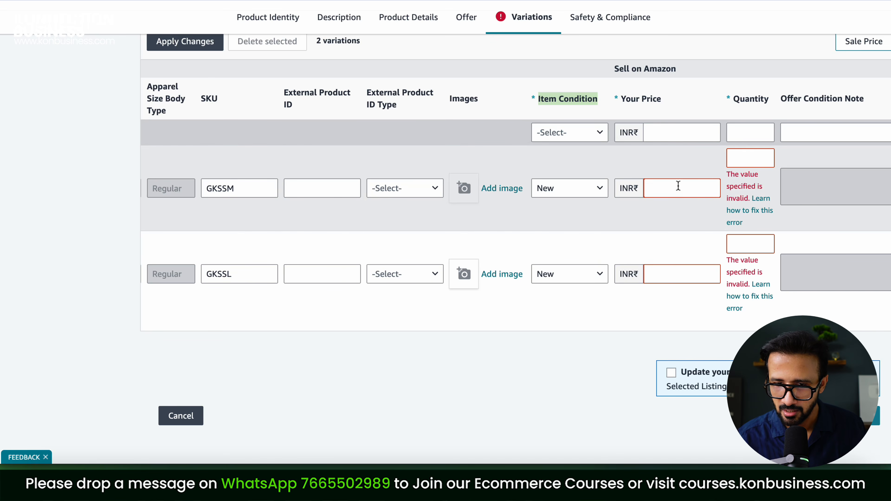
Give both variations a price of INR 999.00 and a quantity of 20
left_click(678, 189)
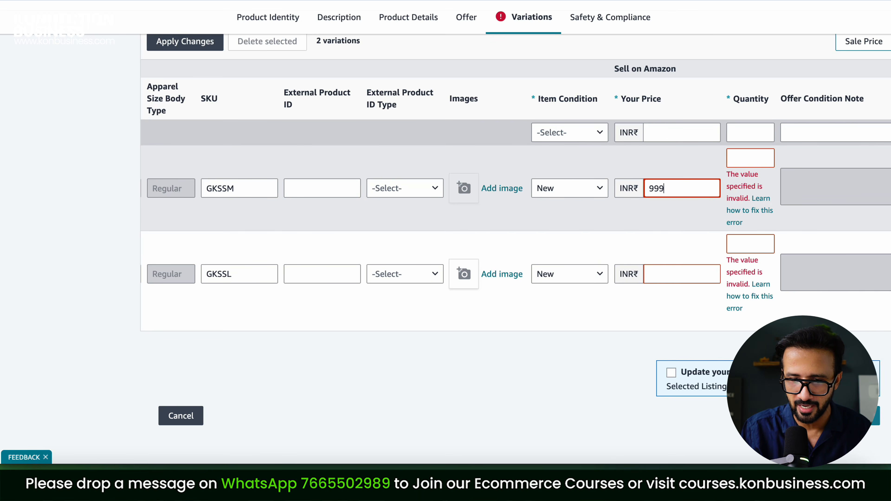
left_click(675, 273)
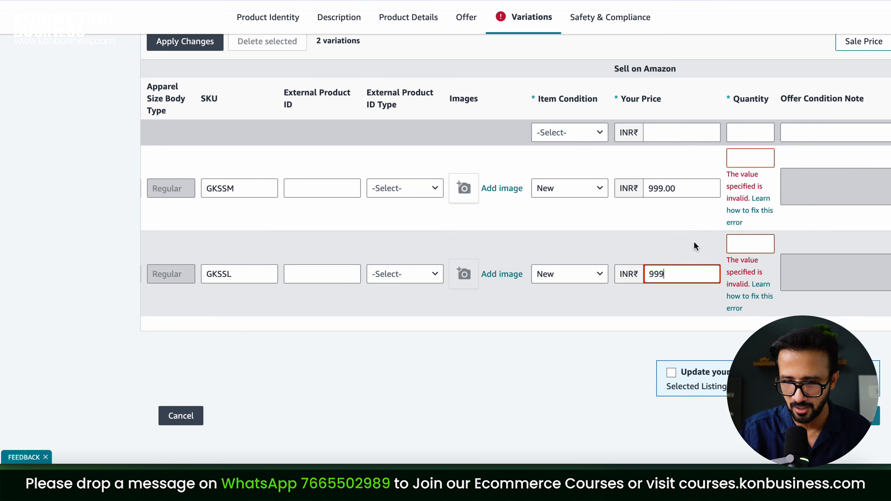
type("999")
left_click(747, 157)
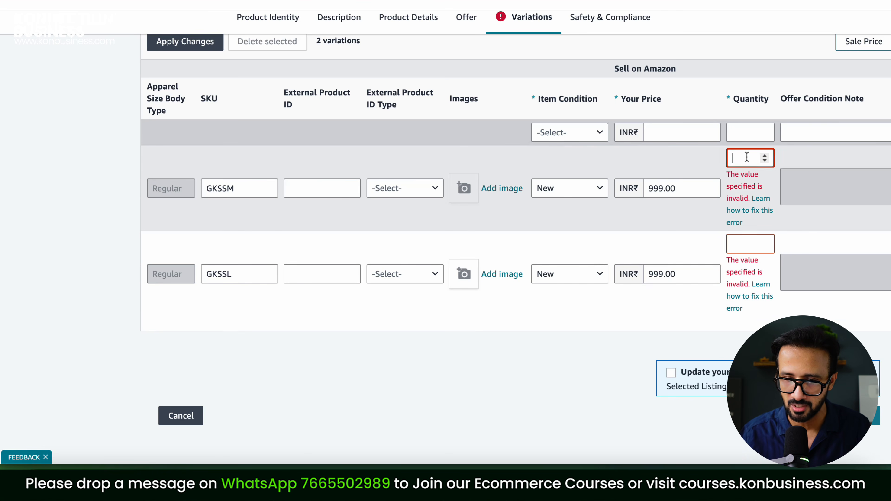
left_click(744, 244)
type("20")
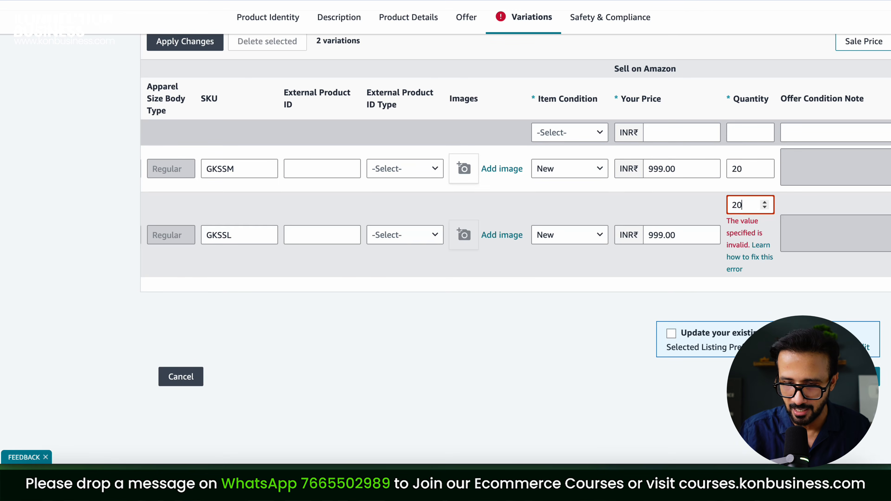
left_click(599, 386)
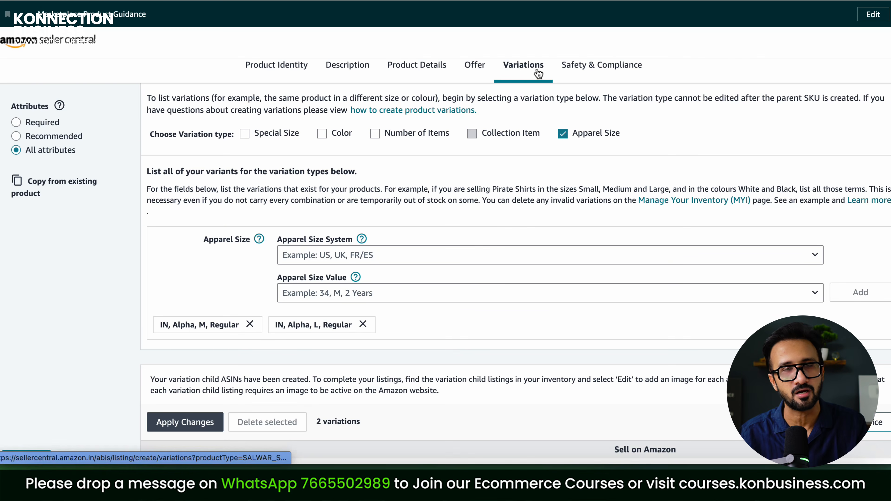
left_click(602, 75)
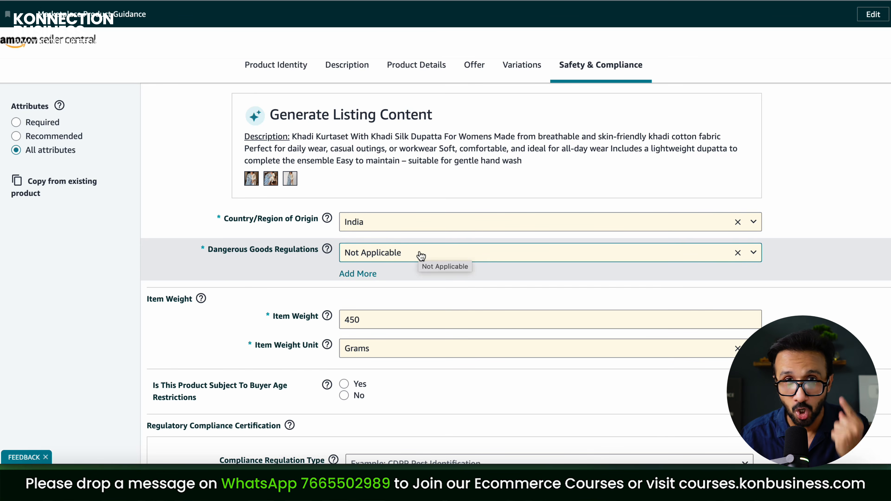
Keep the 450 item weight in Grams and submit the kurta set listing
scroll(421, 256, "down", 5)
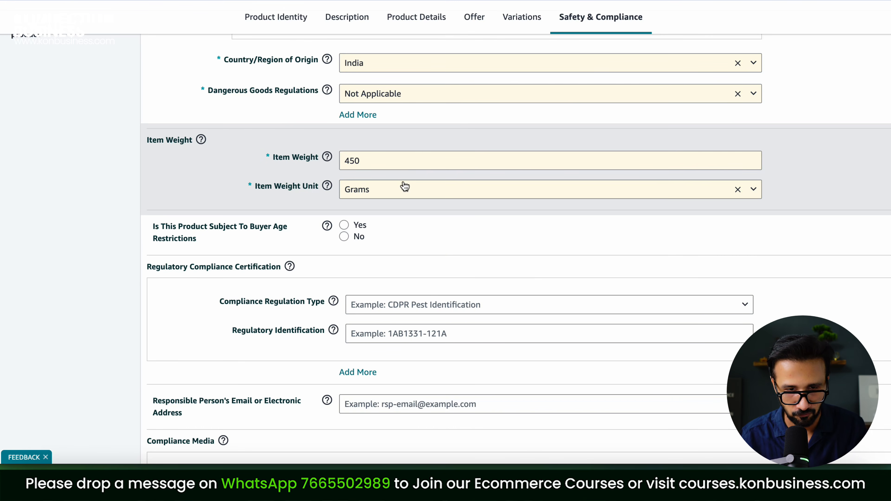
left_click(405, 187)
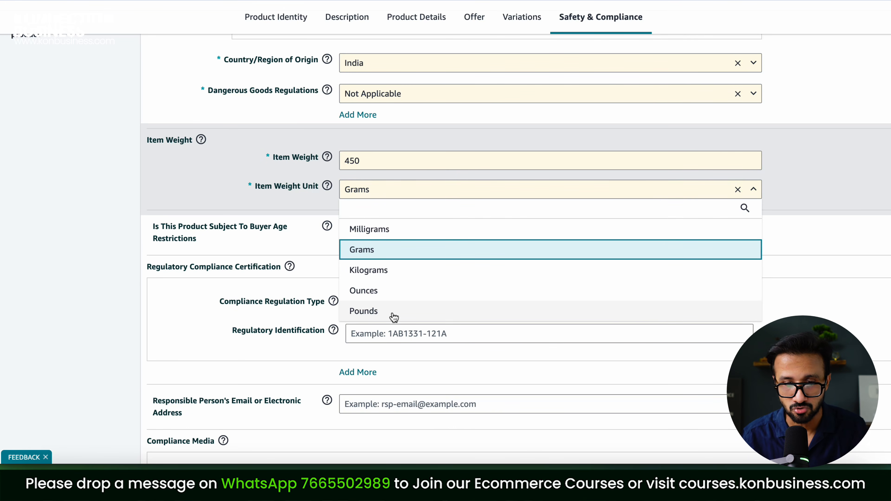
left_click(313, 205)
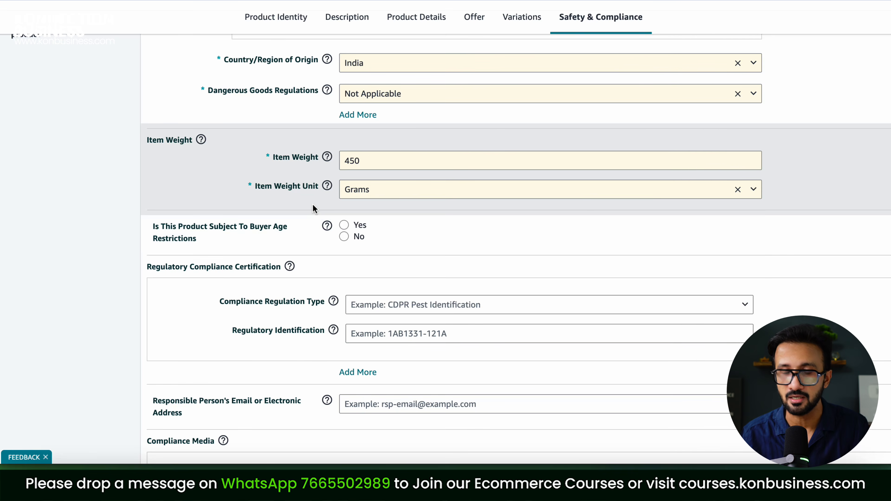
scroll(768, 169, "down", 3)
scroll(768, 169, "down", 7)
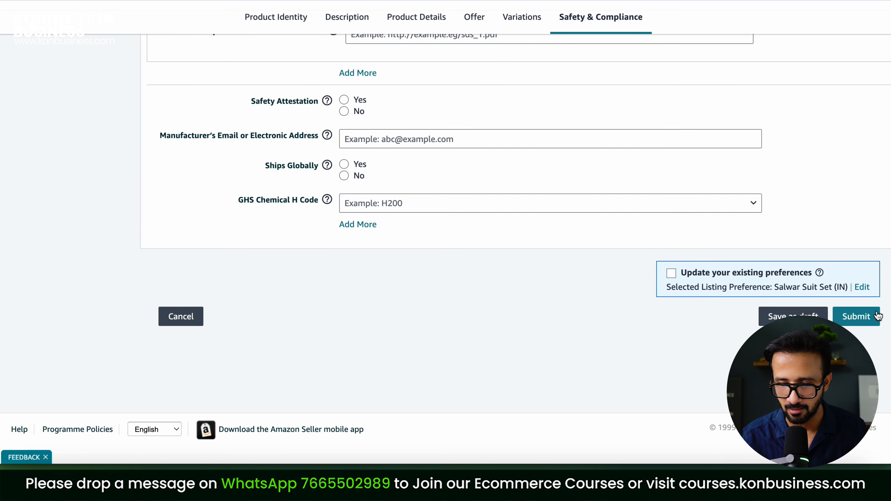
left_click(864, 322)
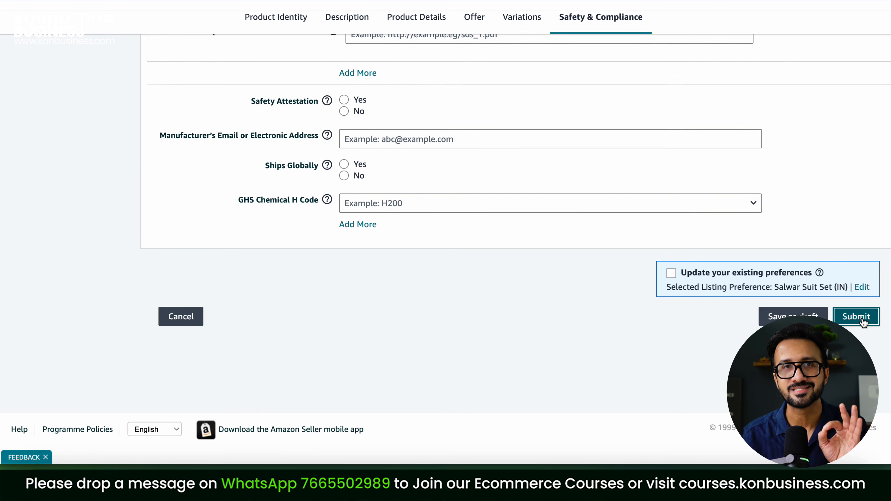